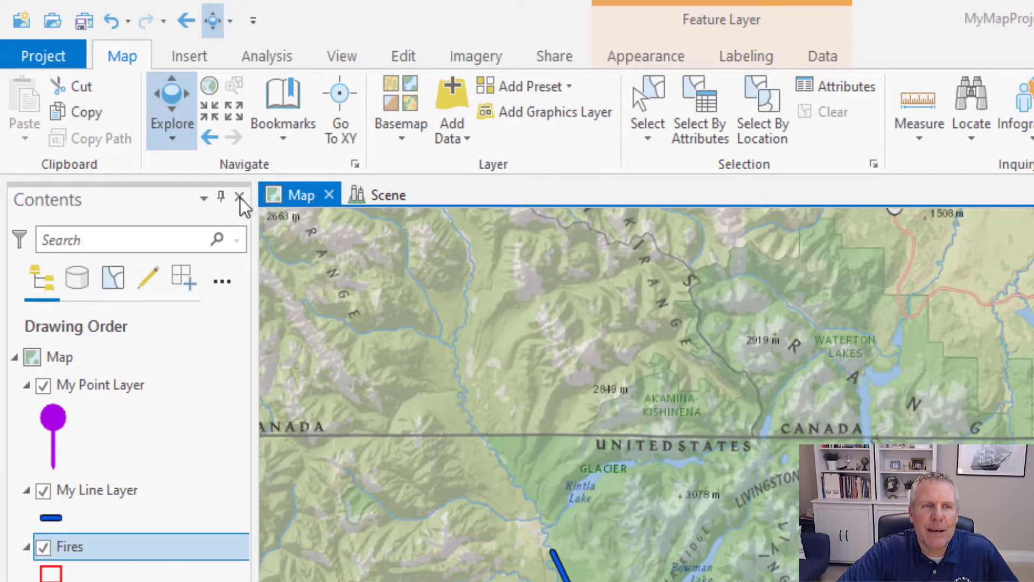
# Step: Pan the map so the Glacier area's pins and red fire outlines fill the view
pyautogui.rightClick(171, 104)
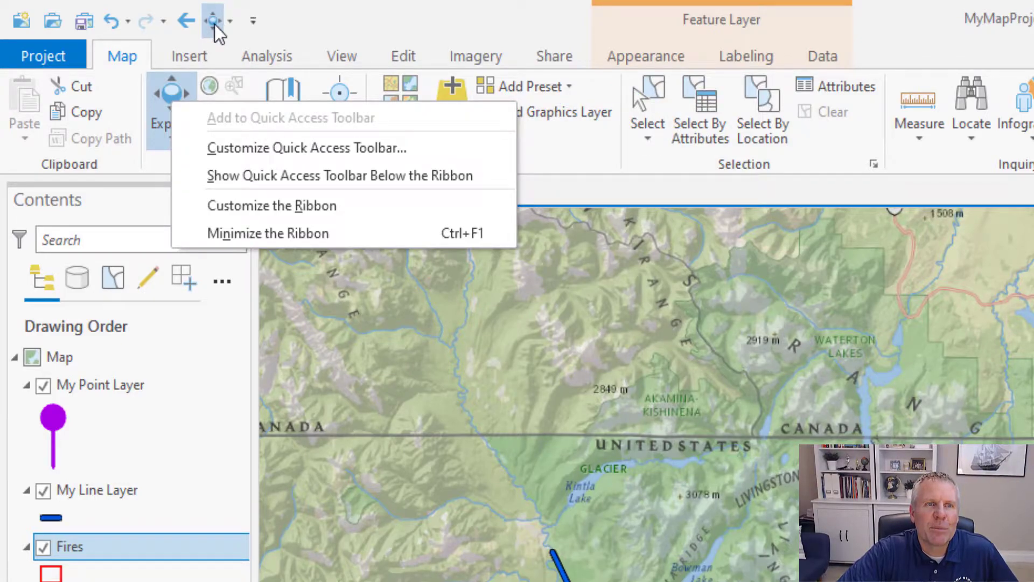
pyautogui.press('Escape')
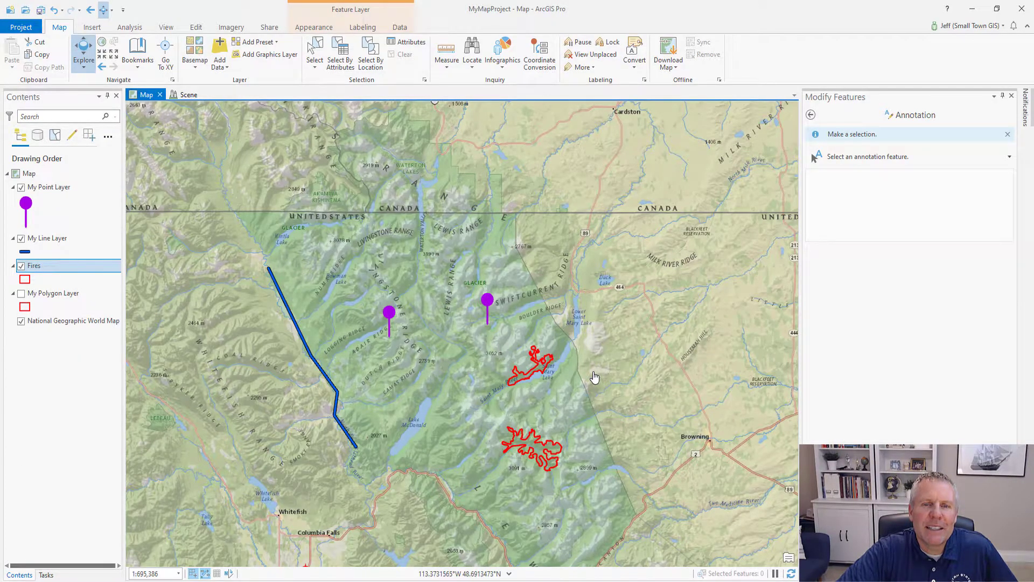
pyautogui.moveTo(595, 377); pyautogui.dragTo(544, 343)
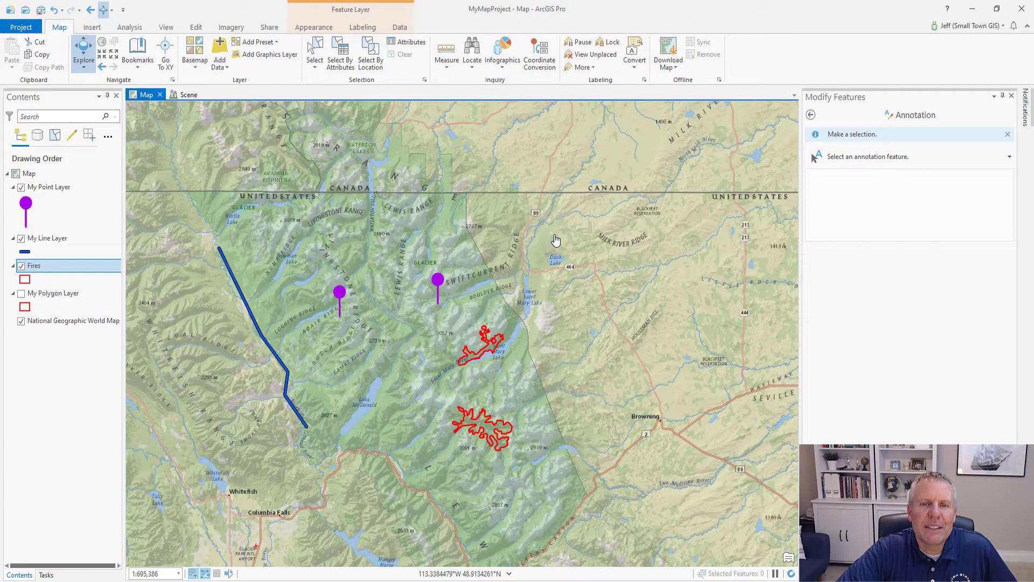
# Step: Zoom the map in and out with the wheel and pan across the Glacier area
pyautogui.scroll(3, 555, 242)
pyautogui.scroll(-2, 555, 247)
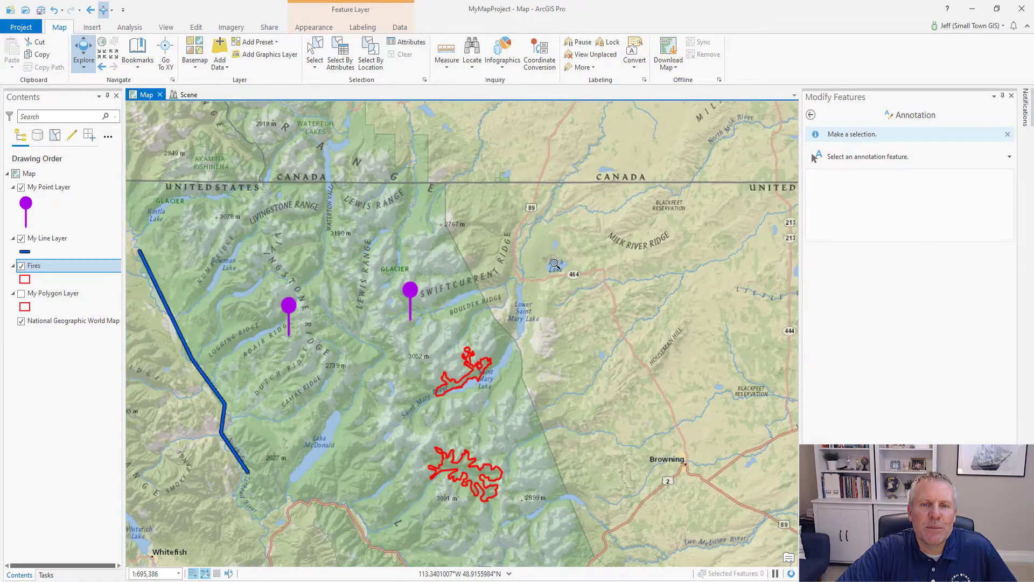
pyautogui.scroll(3, 555, 248)
pyautogui.scroll(-3, 553, 248)
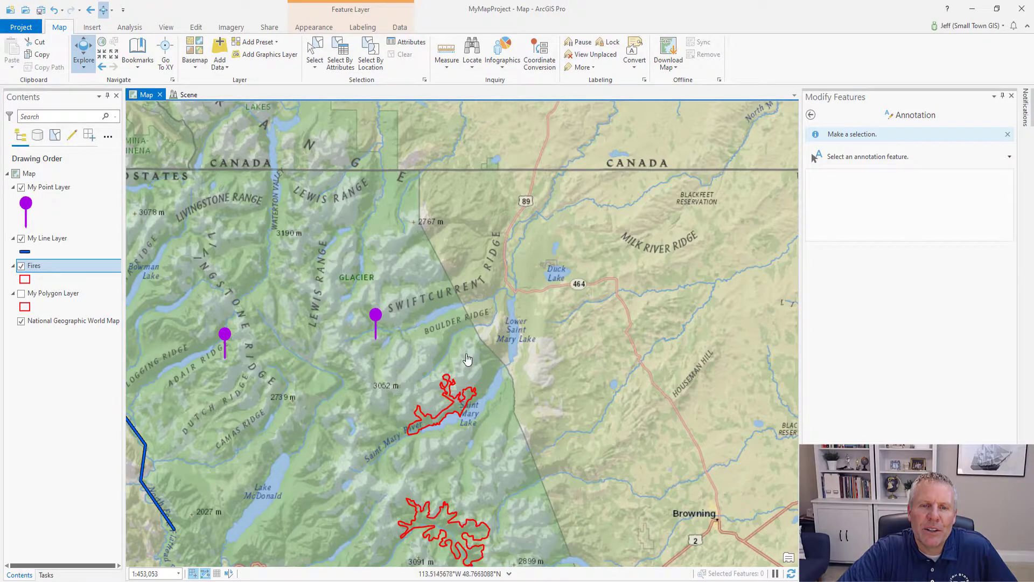
pyautogui.moveTo(448, 352); pyautogui.dragTo(479, 378)
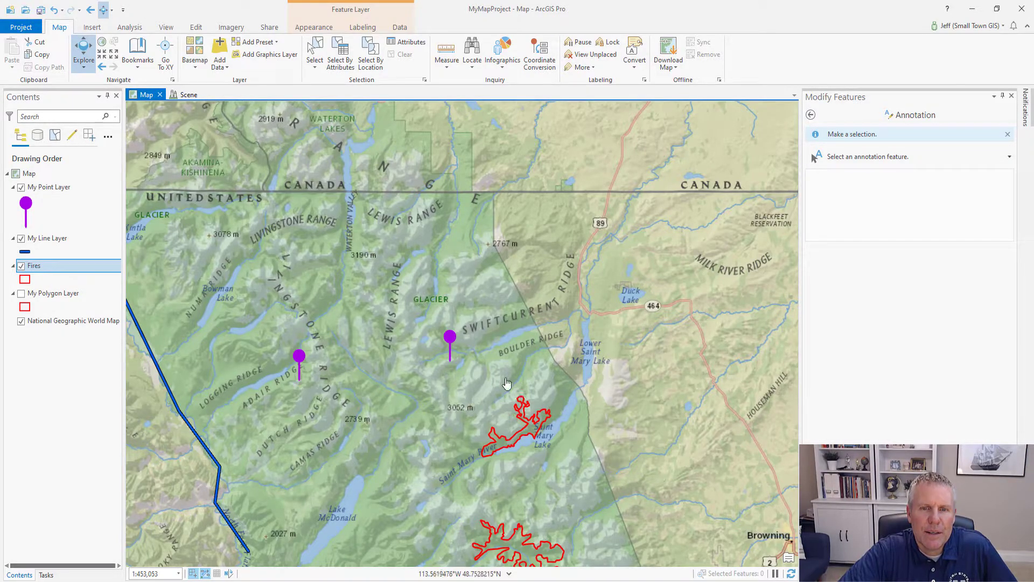
# Step: Zoom in closer on the Glacier area with repeated wheel rolls
pyautogui.scroll(3, 522, 311)
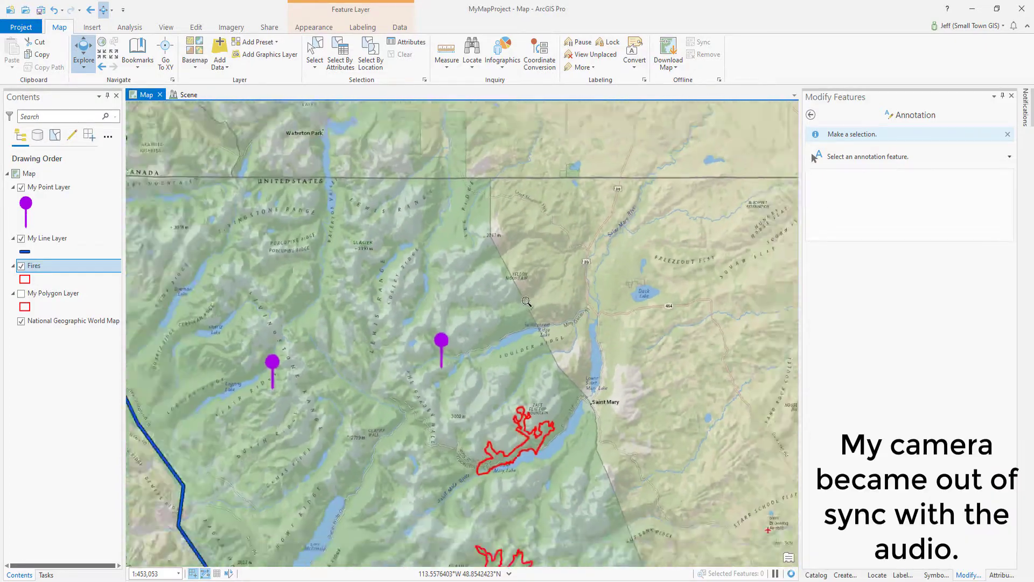
pyautogui.scroll(5, 534, 350)
pyautogui.scroll(2, 535, 350)
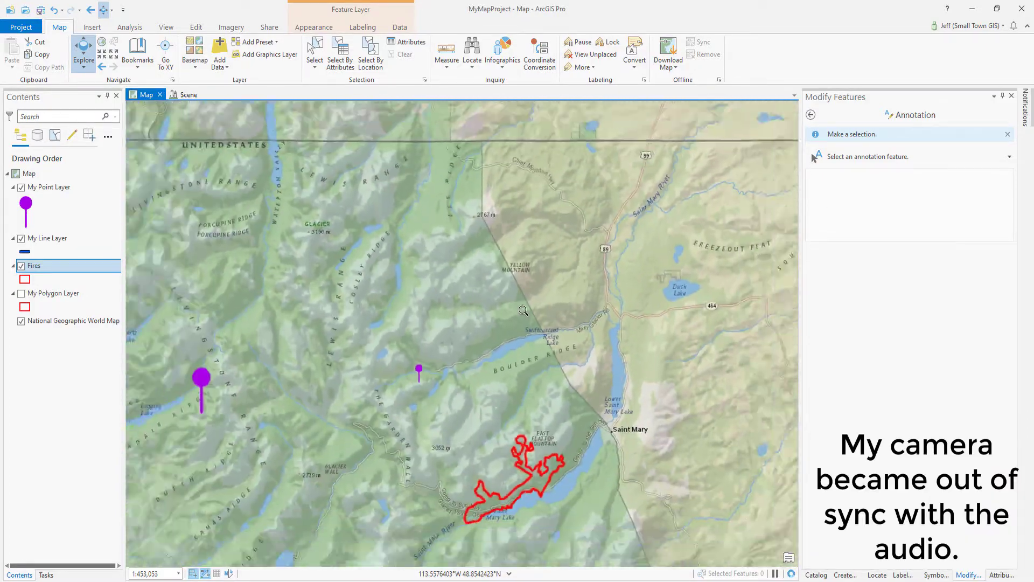
pyautogui.scroll(5, 527, 361)
pyautogui.scroll(-5, 528, 361)
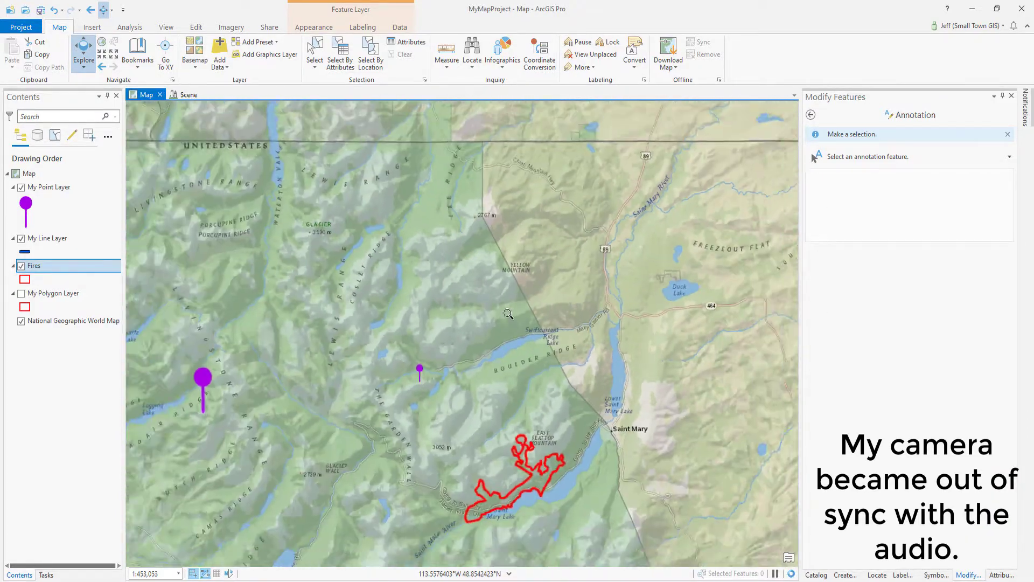
pyautogui.scroll(4, 483, 373)
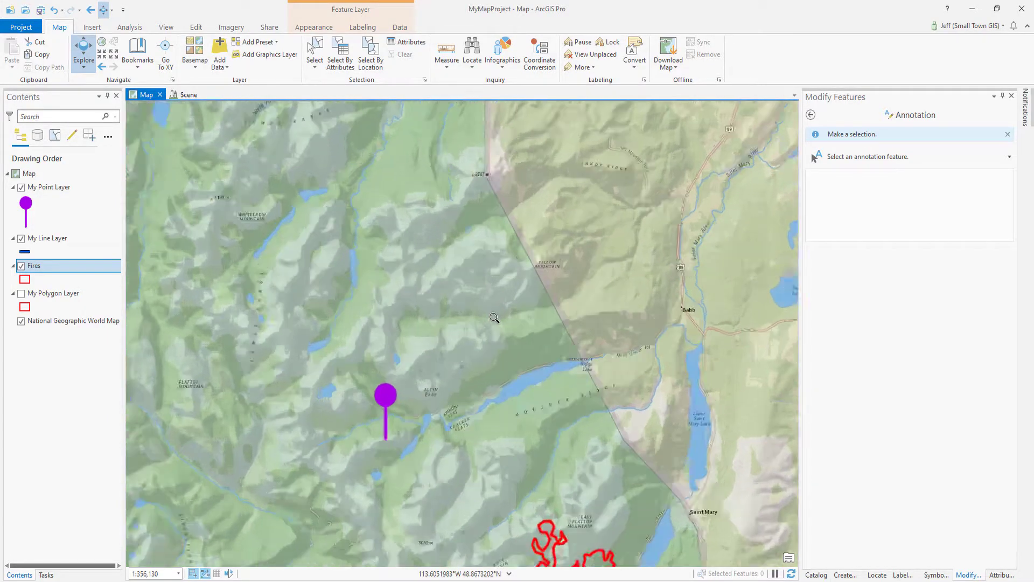
pyautogui.scroll(2, 492, 291)
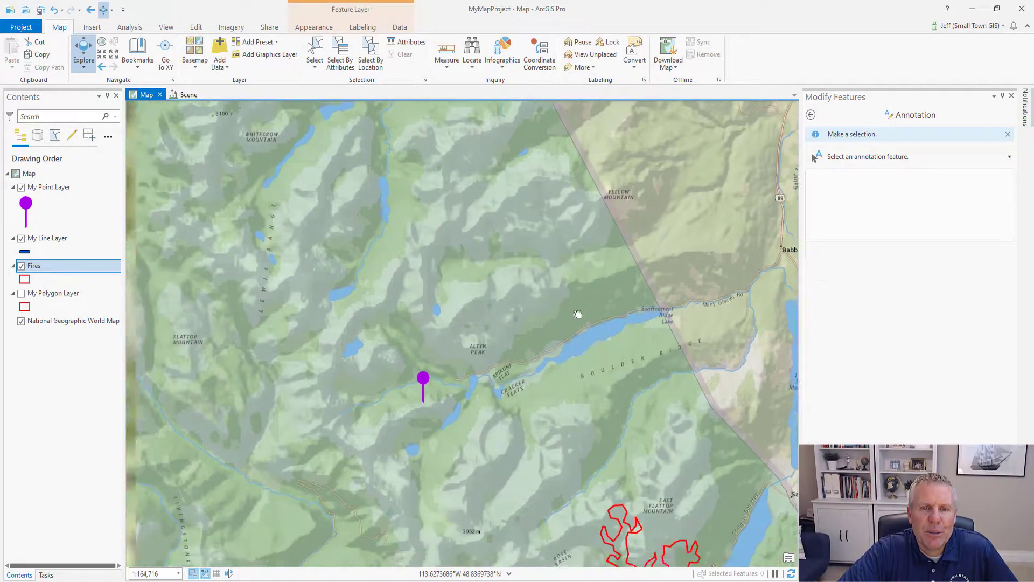
# Step: Pan near Swiftcurrent and recentre on the pins and fires, then switch to the 3D scene
pyautogui.moveTo(577, 314); pyautogui.dragTo(613, 349)
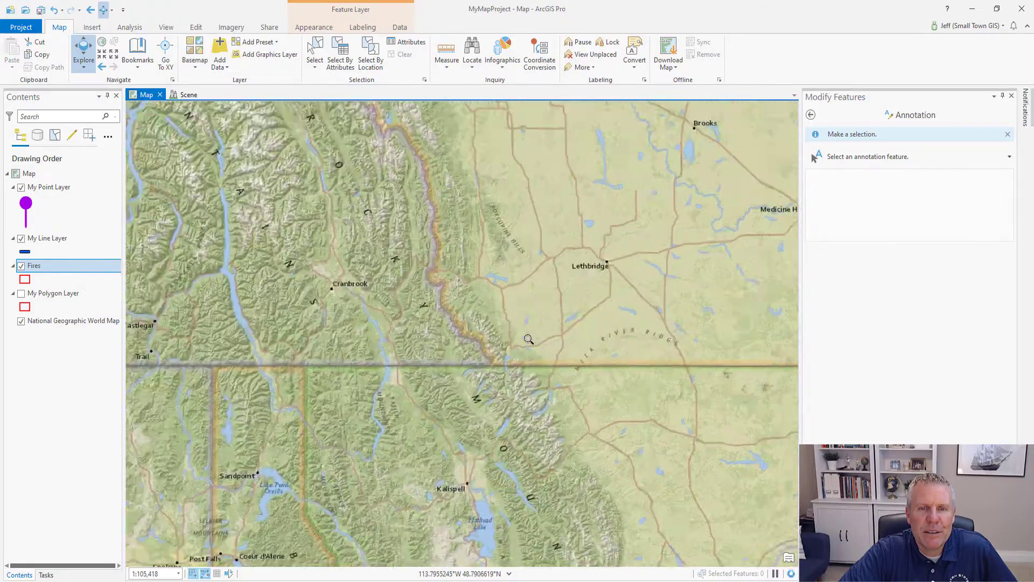
pyautogui.scroll(3, 528, 338)
pyautogui.moveTo(448, 344); pyautogui.dragTo(333, 298)
pyautogui.moveTo(567, 419); pyautogui.dragTo(531, 299)
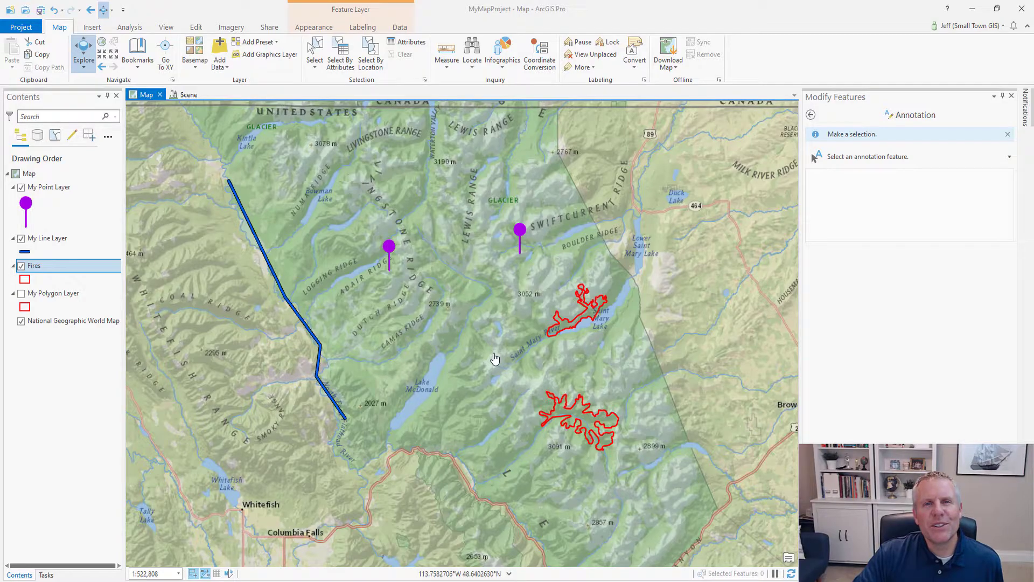
pyautogui.click(184, 96)
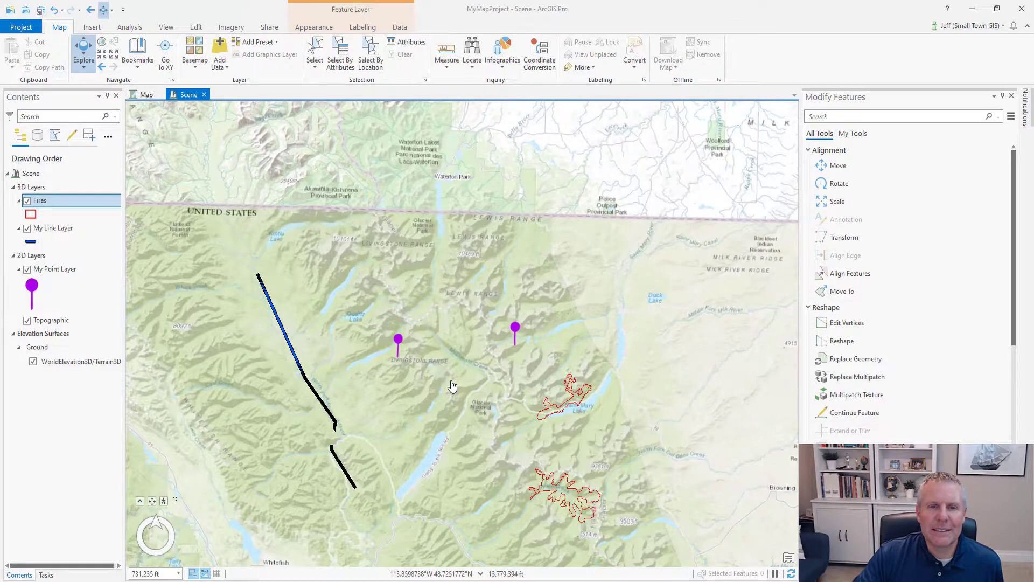
# Step: Pan, zoom in and tilt the 3D scene to an oblique view of Glacier's terrain
pyautogui.moveTo(453, 386); pyautogui.dragTo(408, 301)
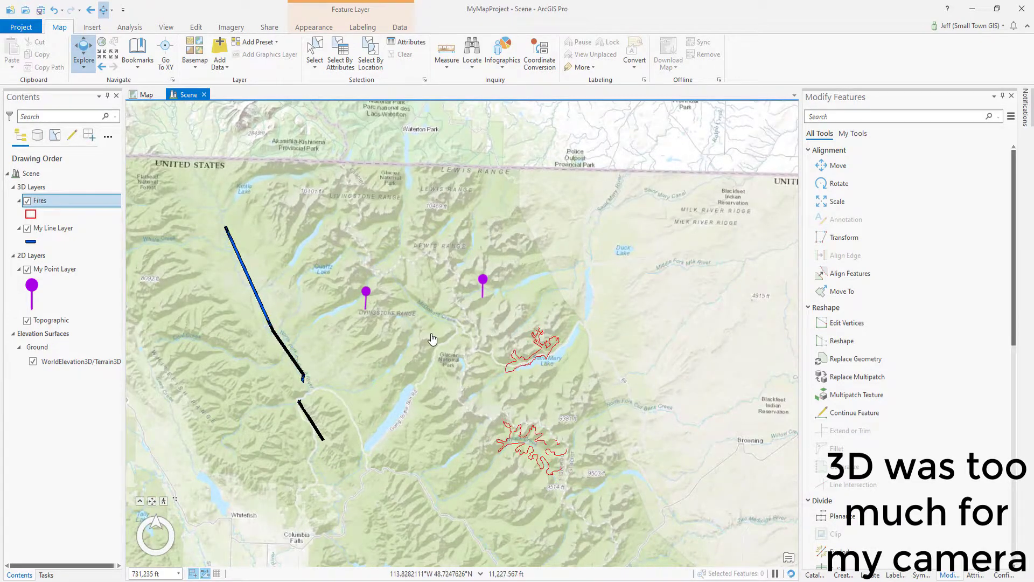
pyautogui.scroll(5, 431, 334)
pyautogui.scroll(3, 429, 388)
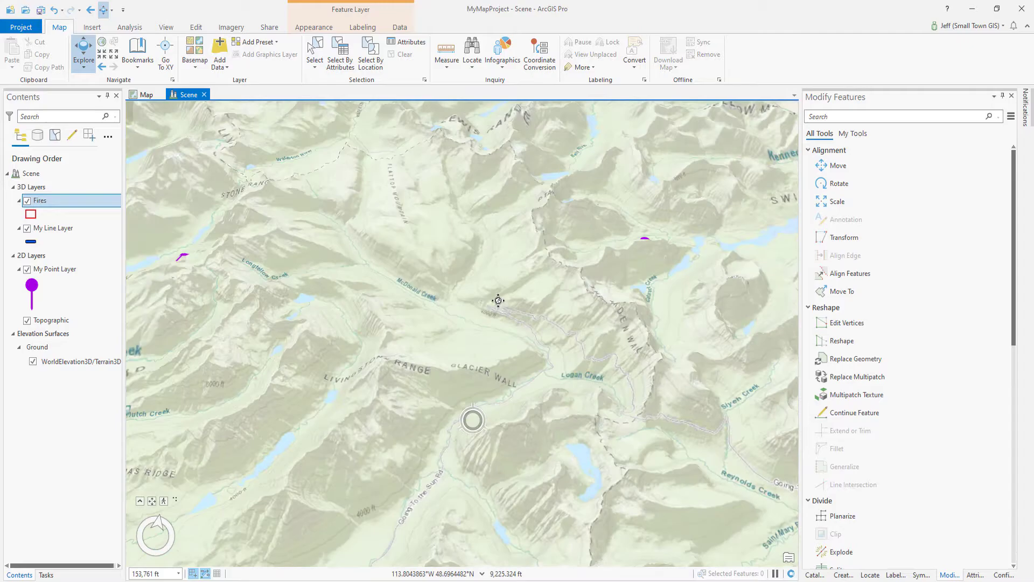
pyautogui.moveTo(498, 300); pyautogui.dragTo(567, 237)
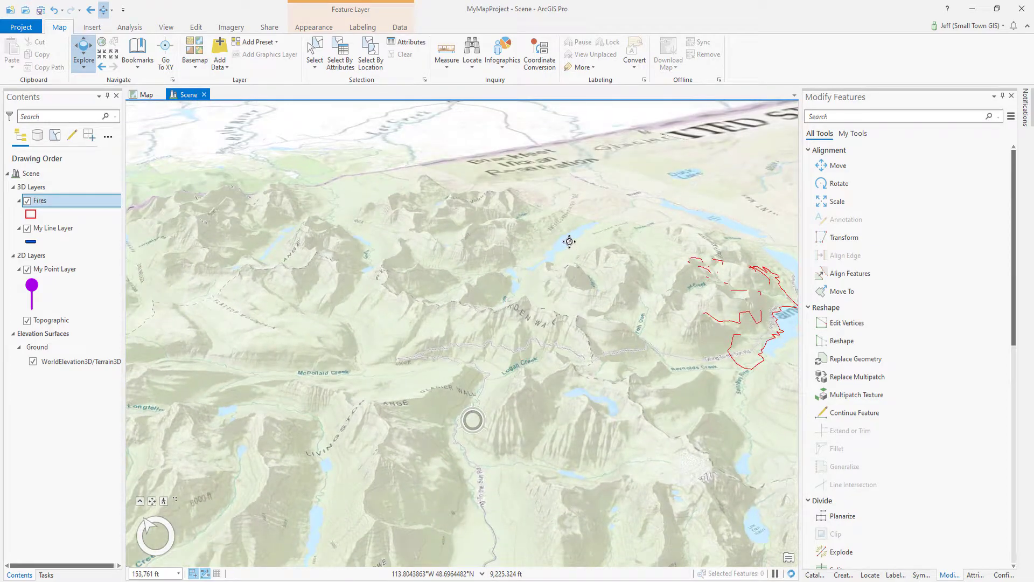
pyautogui.scroll(5, 474, 352)
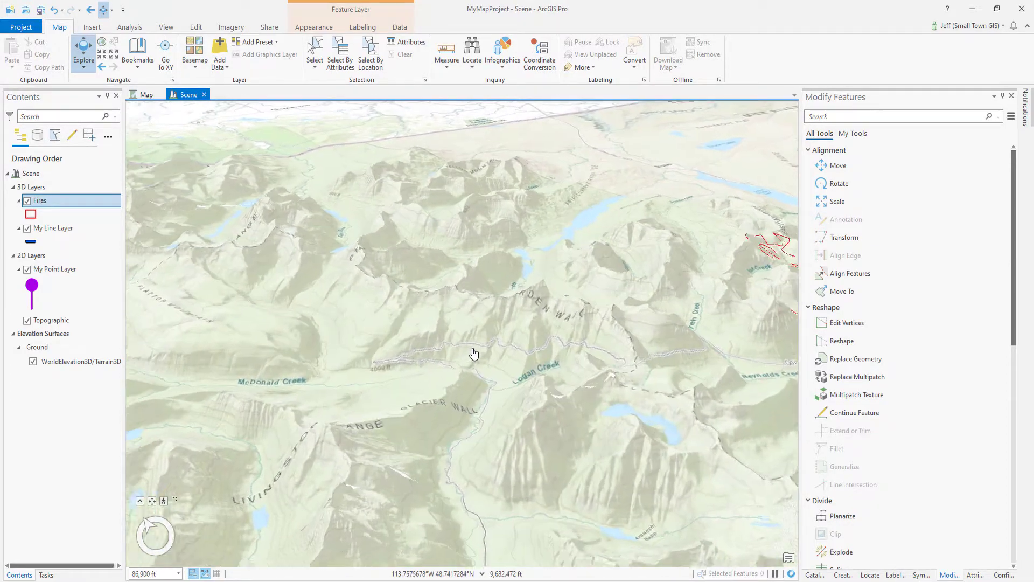
pyautogui.scroll(-5, 474, 353)
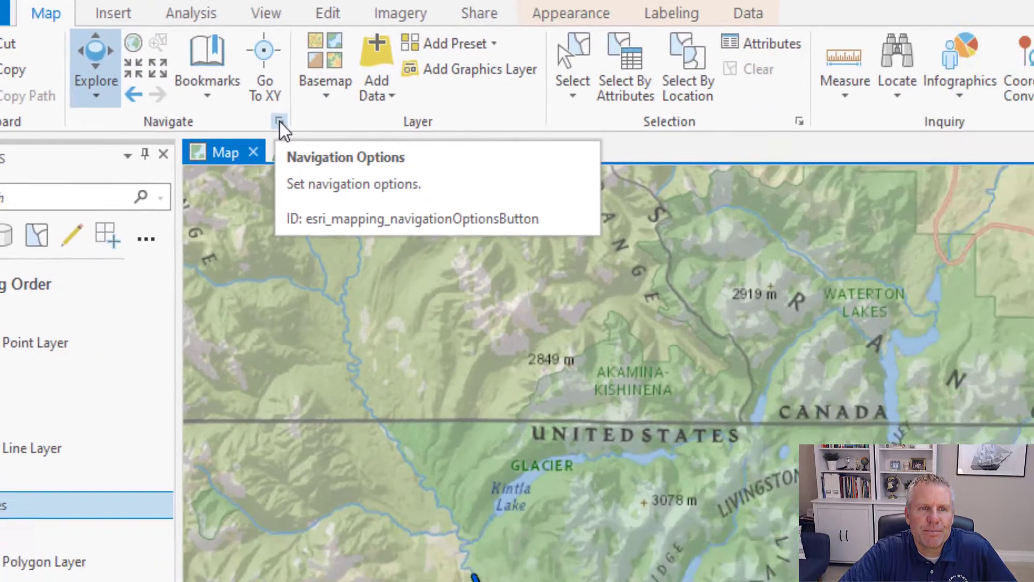
# Step: Set the Navigation option Mouse wheel roll forward to Zooms out and confirm with OK
pyautogui.click(378, 174)
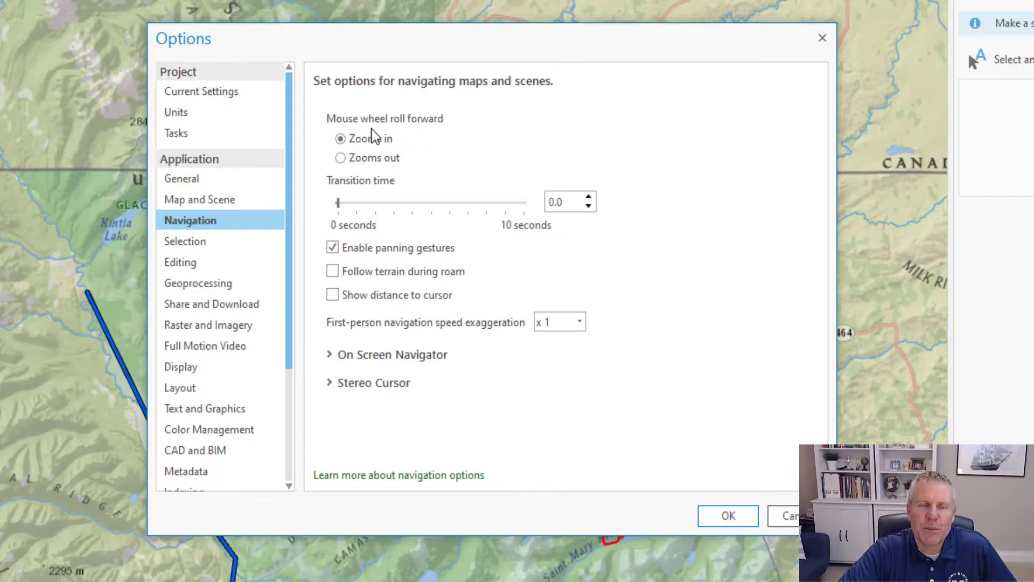
pyautogui.click(344, 157)
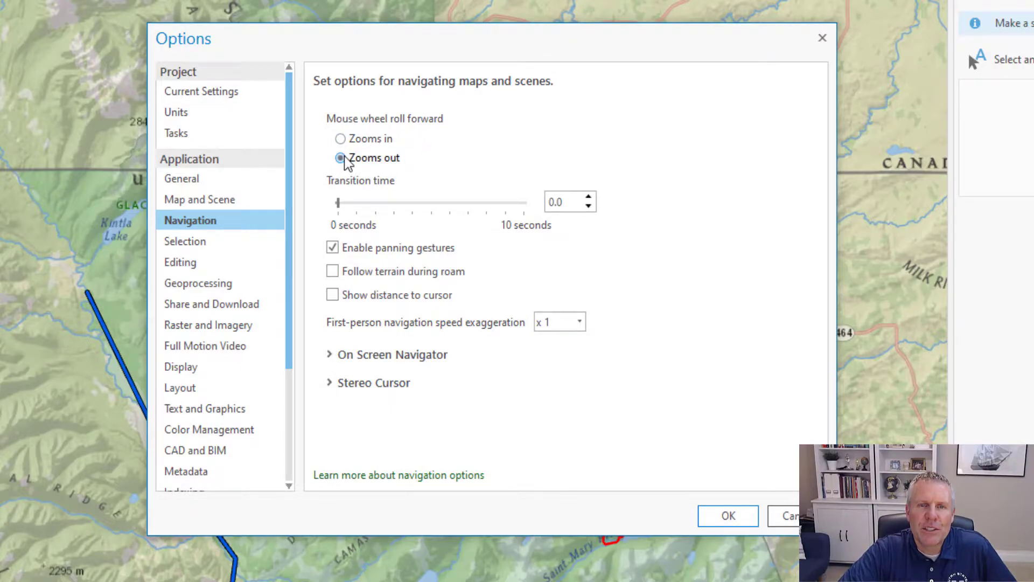
pyautogui.click(729, 515)
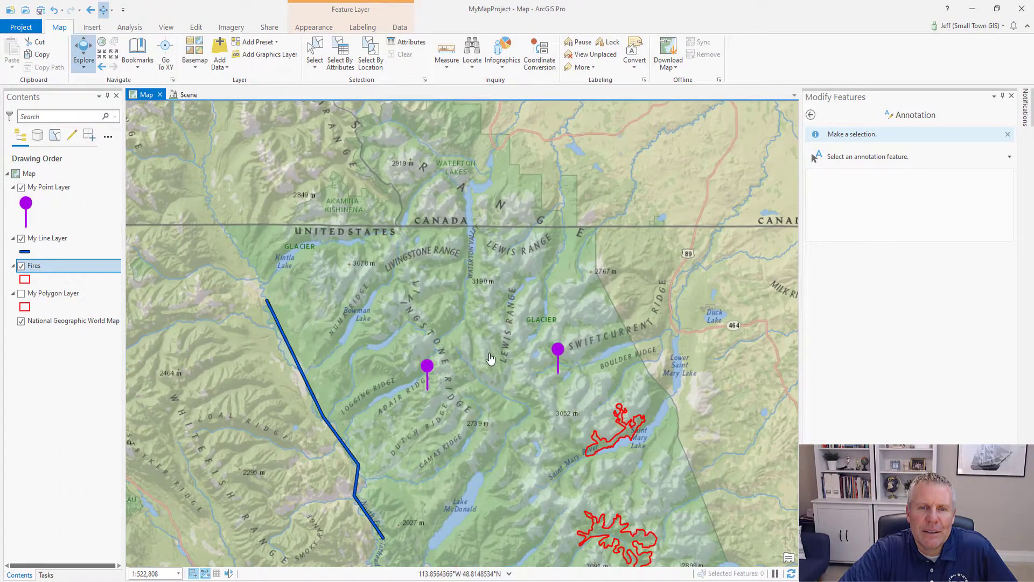
# Step: Test the reversed wheel zoom and pan the map over the Glacier area
pyautogui.scroll(-2, 490, 359)
pyautogui.scroll(5, 490, 358)
pyautogui.scroll(-3, 490, 359)
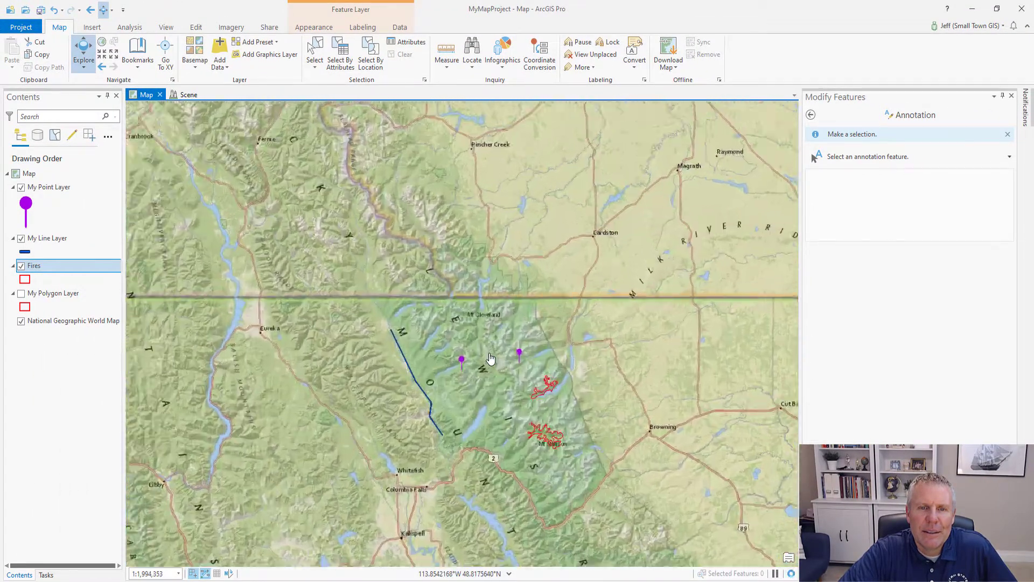
pyautogui.scroll(4, 488, 359)
pyautogui.scroll(-4, 487, 359)
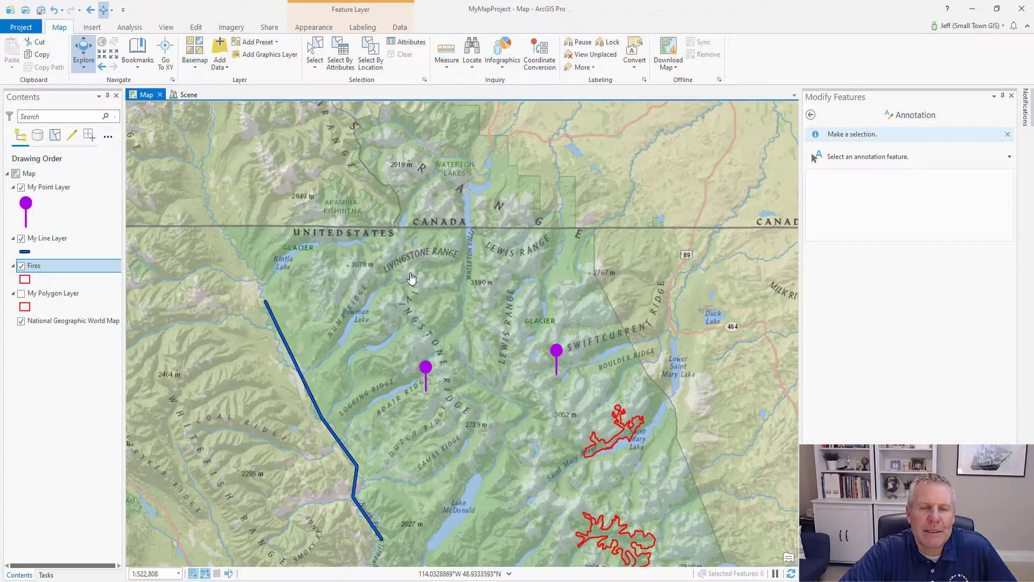
pyautogui.scroll(-1, 493, 369)
pyautogui.scroll(1, 494, 368)
pyautogui.moveTo(550, 443); pyautogui.dragTo(519, 384)
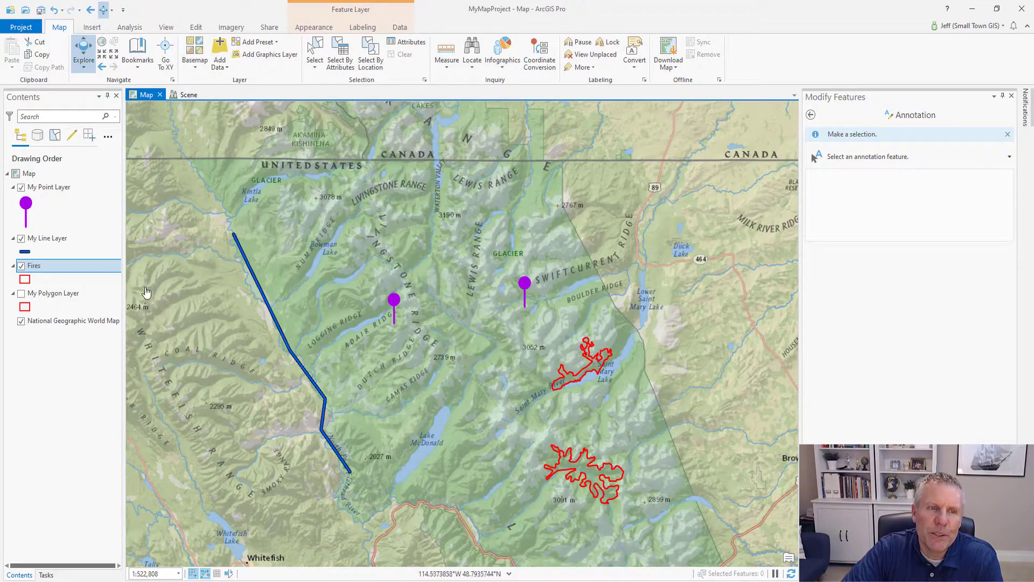
# Step: Select My Line Layer and return the map to its previous Glacier extent
pyautogui.click(44, 239)
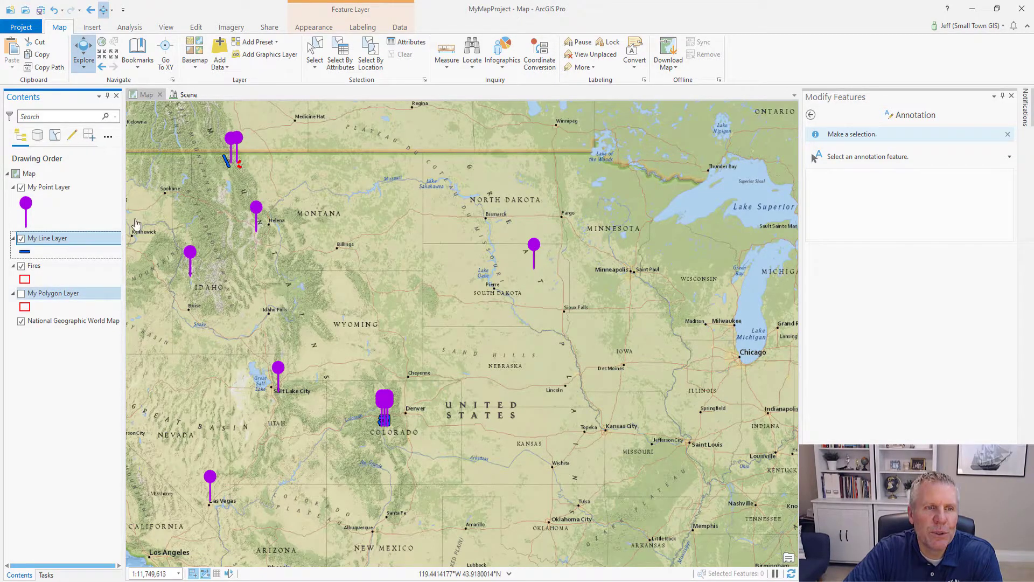
pyautogui.click(91, 12)
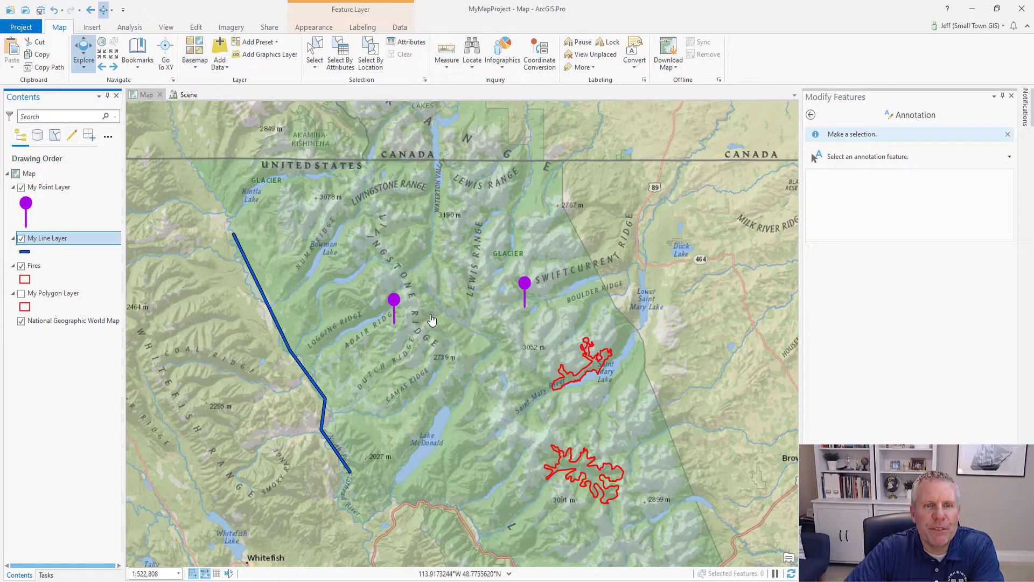
pyautogui.click(84, 69)
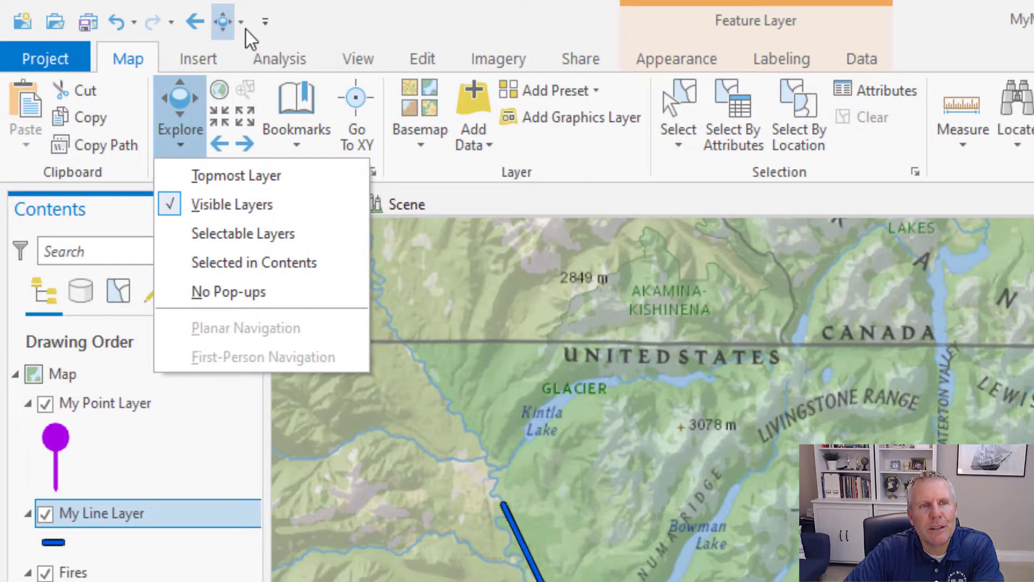
# Step: Set pop-ups to identify the Topmost Layer and identify the Adair Ridge point
pyautogui.click(247, 30)
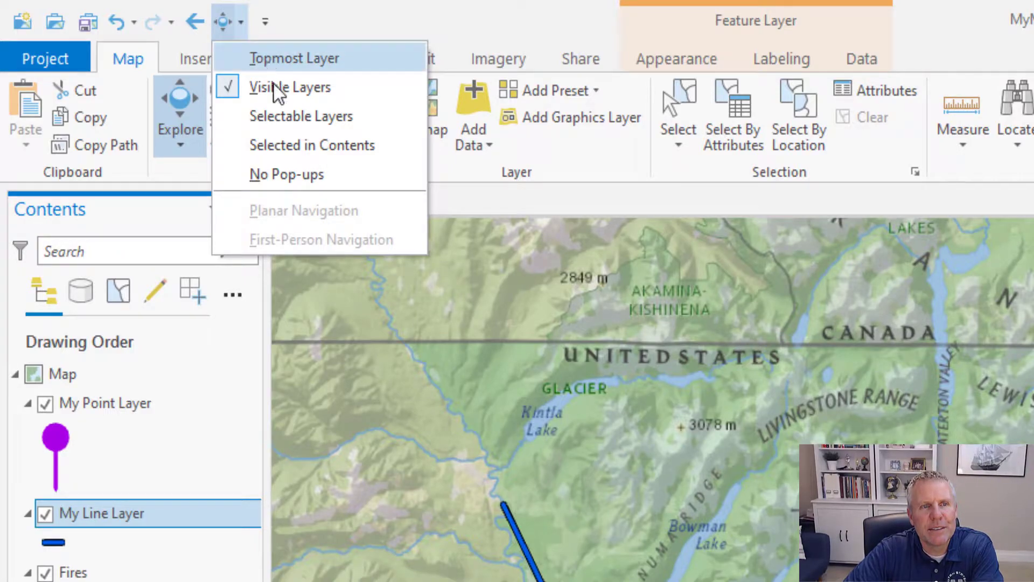
pyautogui.click(179, 146)
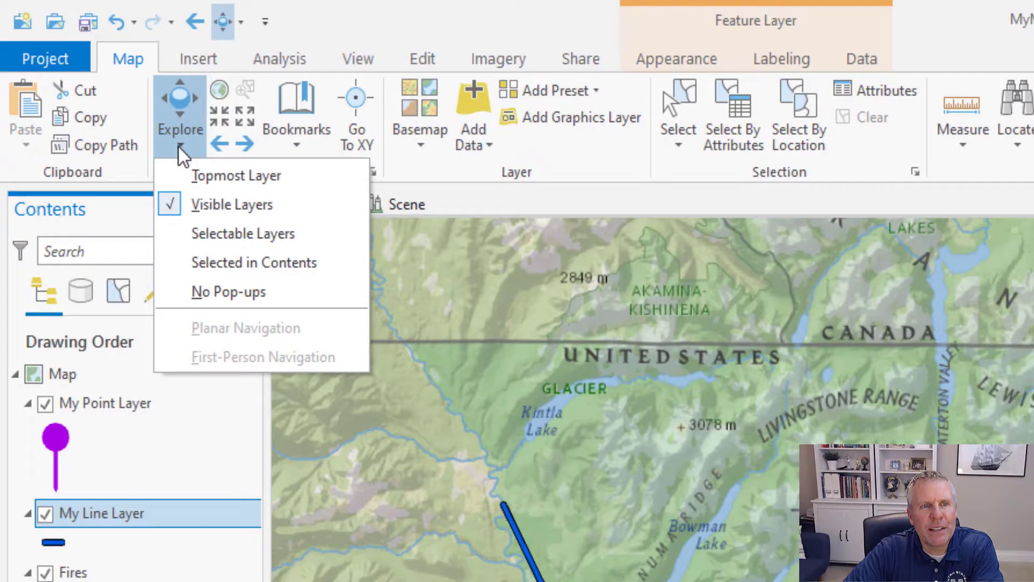
pyautogui.click(218, 178)
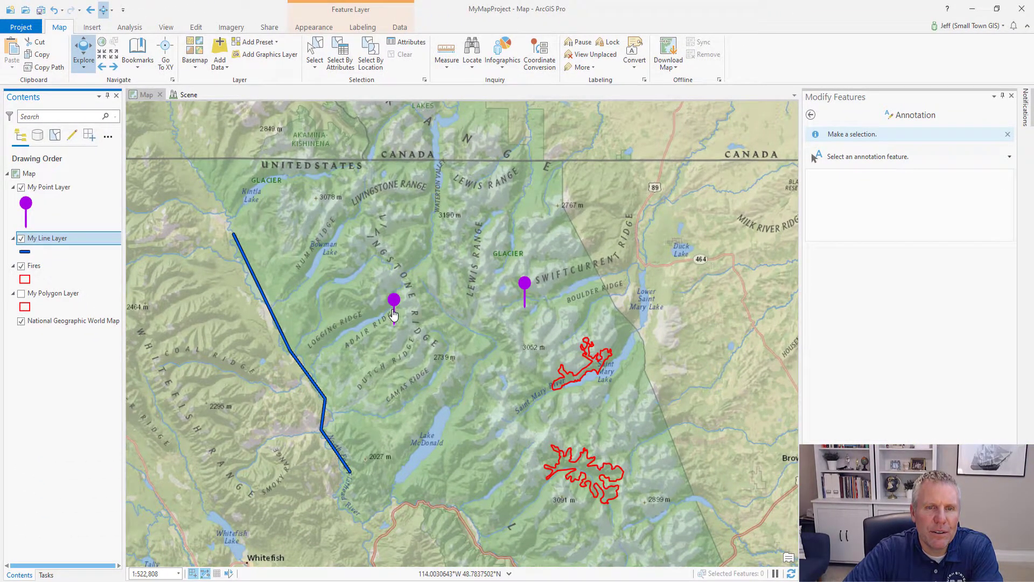
pyautogui.click(394, 315)
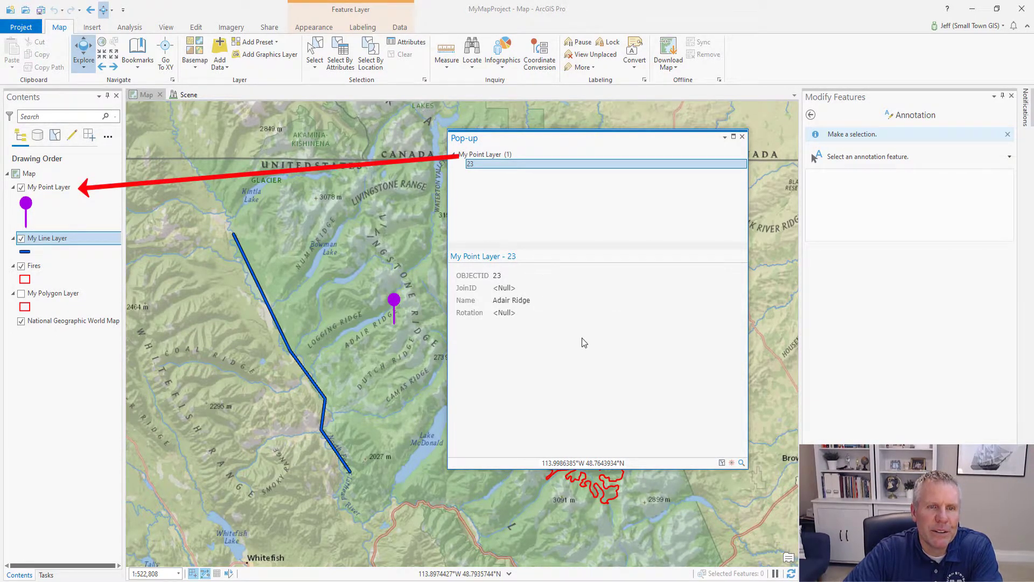
# Step: Close the Adair Ridge pop-up, box-identify features, and move the pop-up aside
pyautogui.click(742, 137)
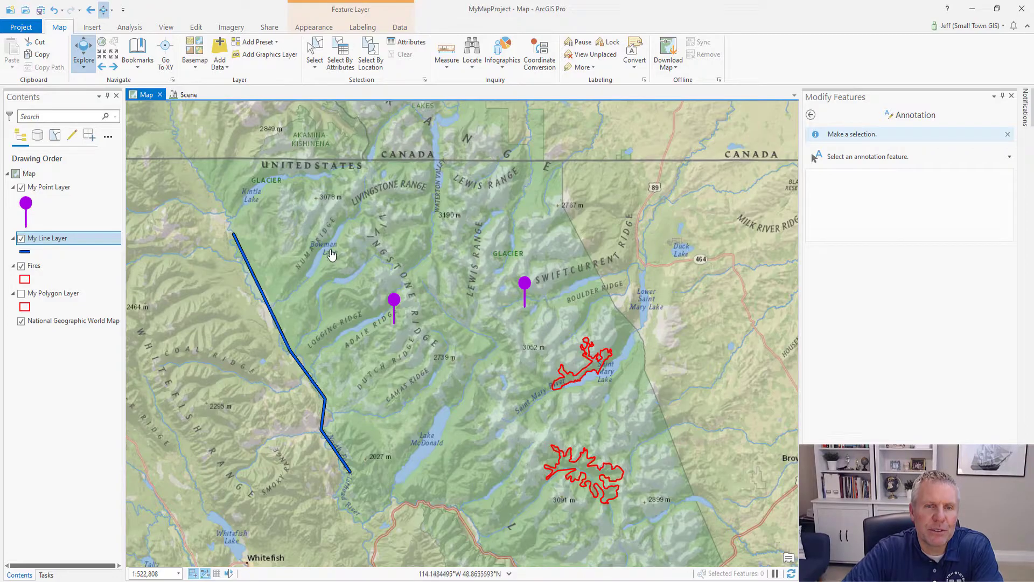
pyautogui.press('ctrl')
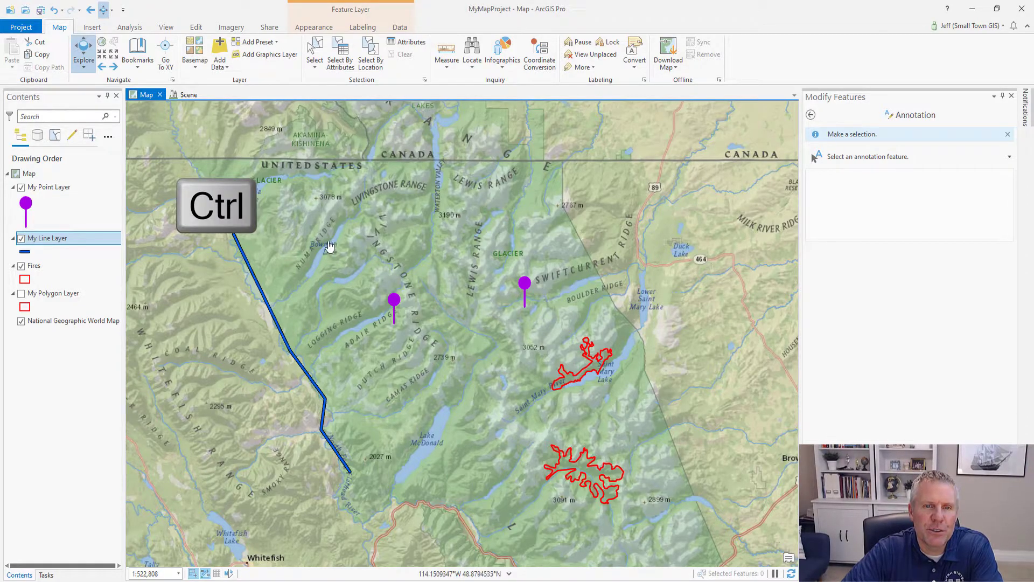
pyautogui.moveTo(330, 236); pyautogui.dragTo(582, 383)
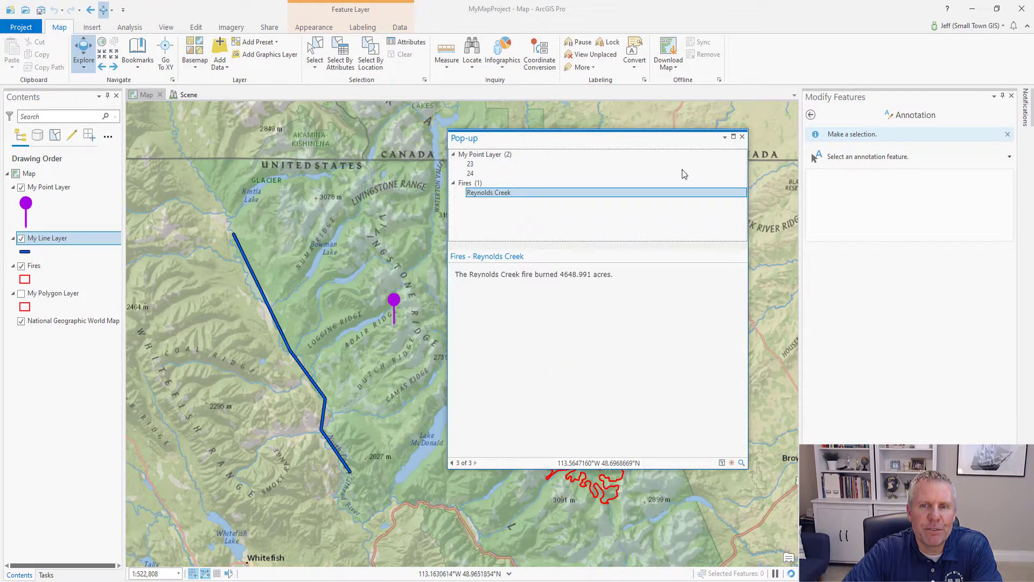
pyautogui.moveTo(613, 147); pyautogui.dragTo(838, 185)
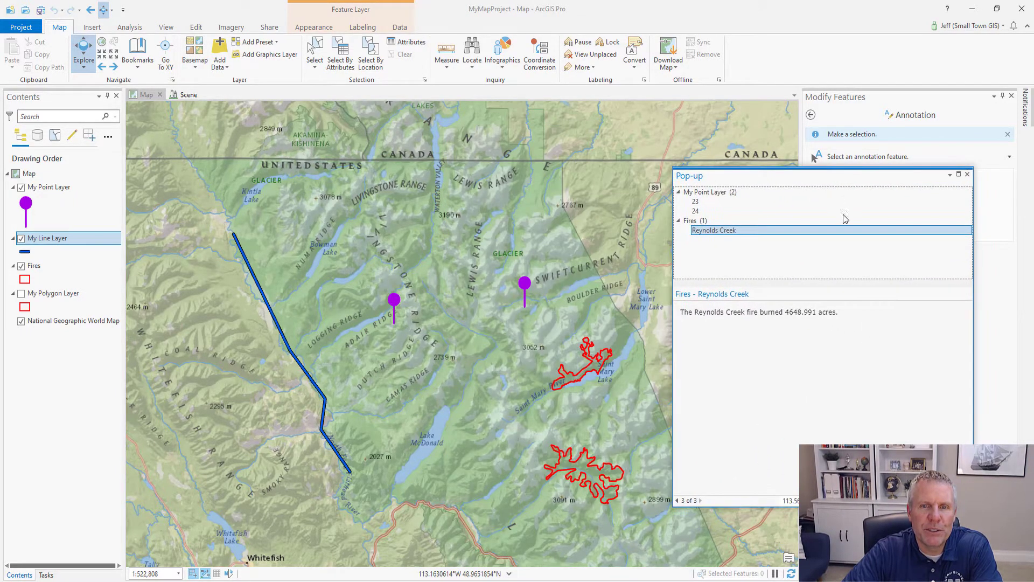
# Step: Browse points 23, 24 and Reynolds Creek fire, then box-identify a larger area including the line
pyautogui.click(711, 201)
pyautogui.click(711, 211)
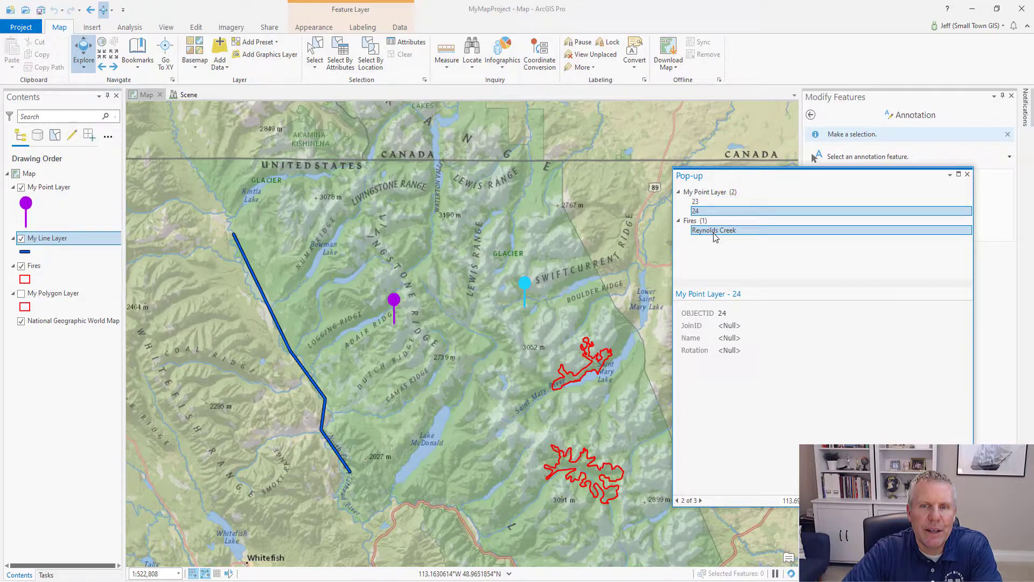
pyautogui.click(714, 232)
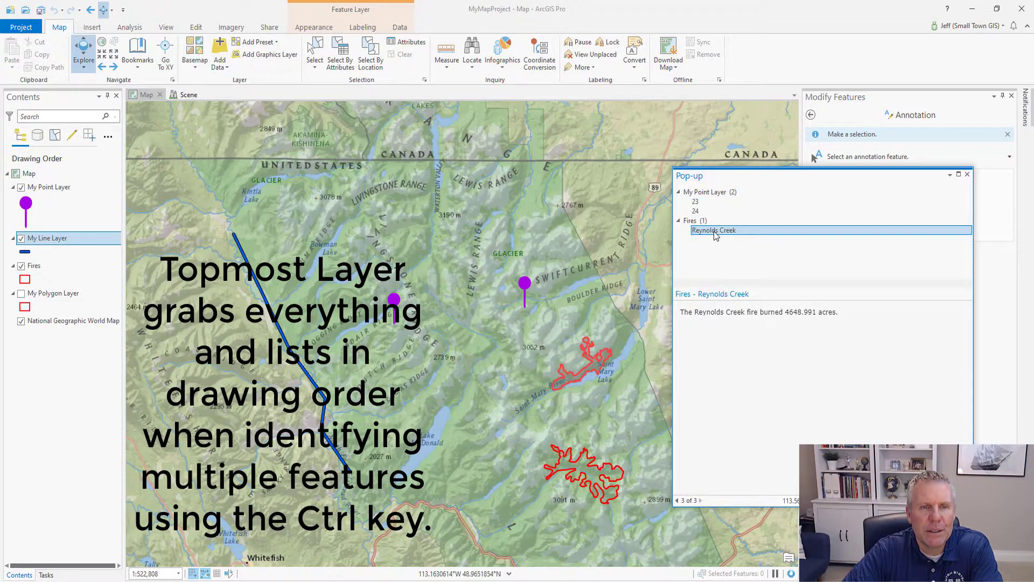
pyautogui.click(704, 222)
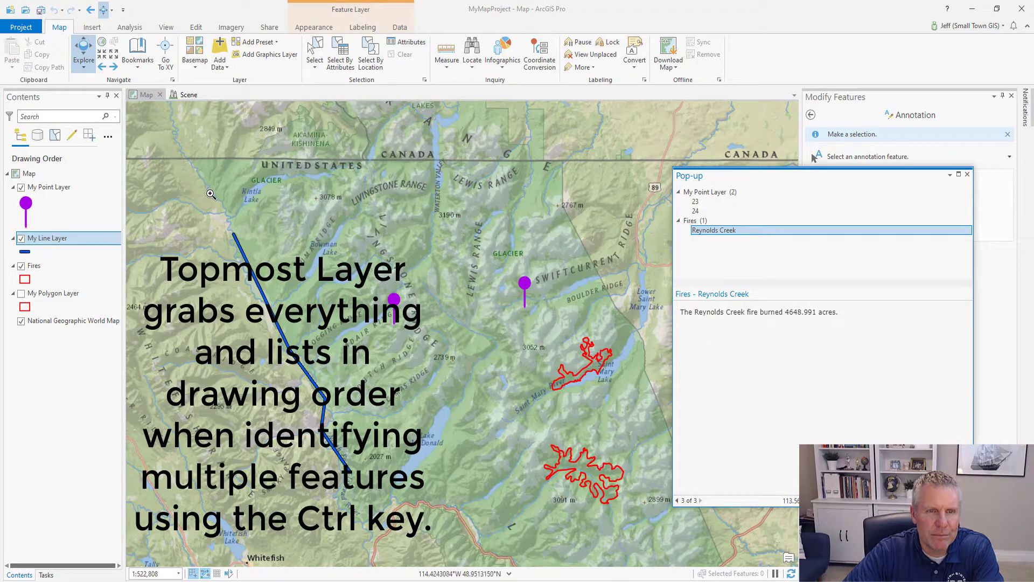
pyautogui.moveTo(201, 200); pyautogui.dragTo(645, 526)
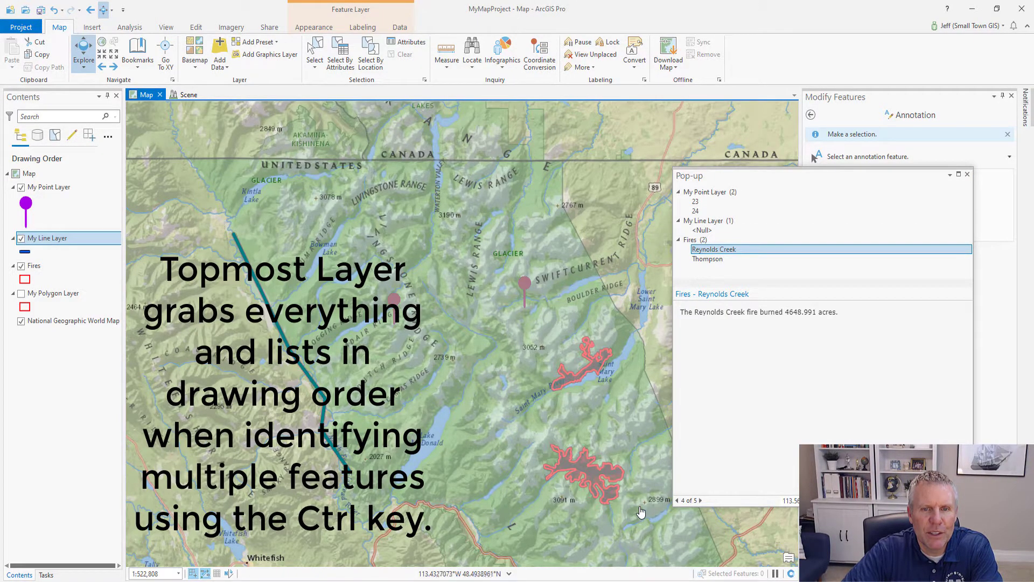
pyautogui.click(86, 69)
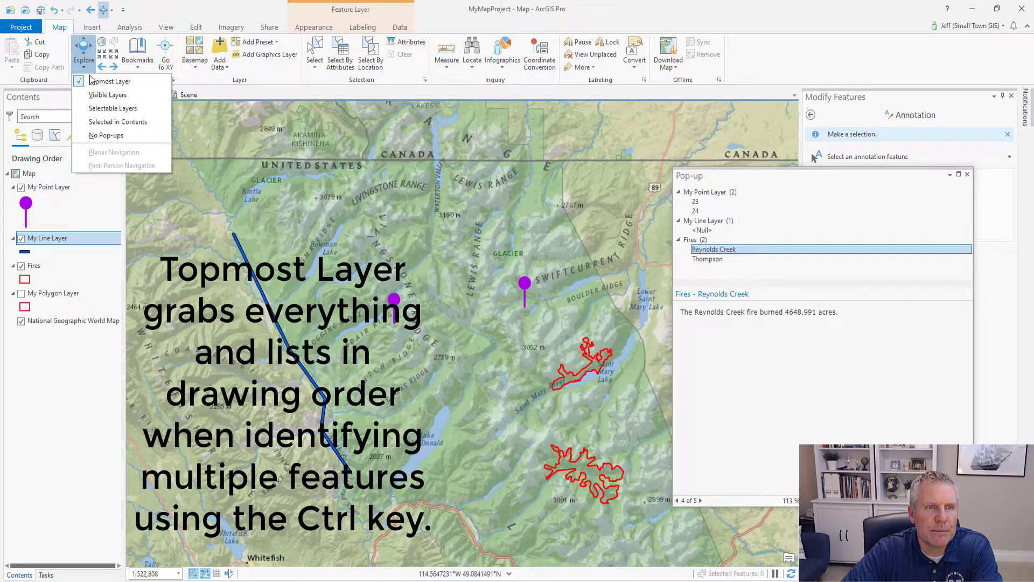
# Step: Switch pop-ups to Visible Layers, hide My Point Layer, and box-identify the line and fires
pyautogui.click(114, 96)
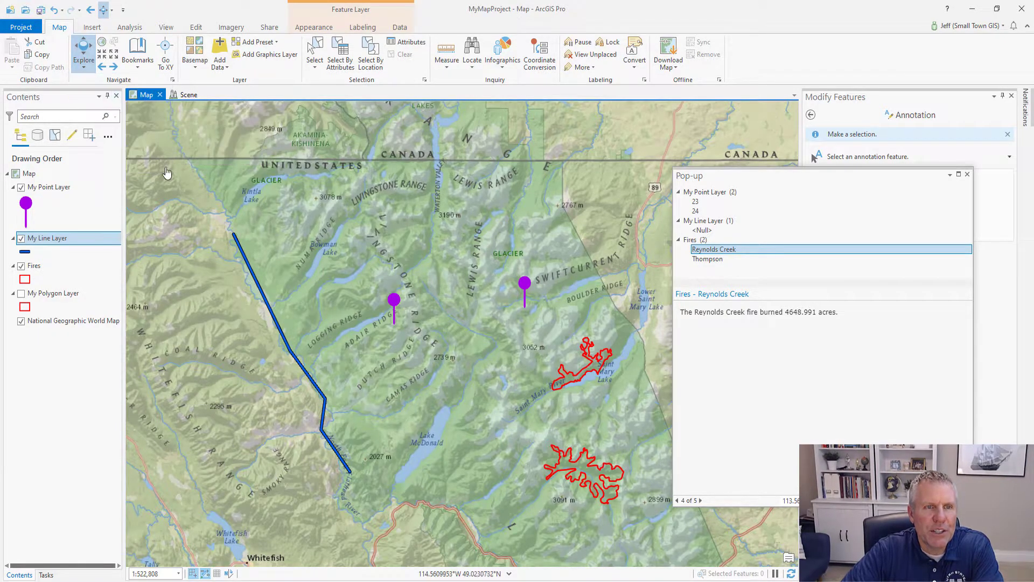
pyautogui.click(21, 188)
pyautogui.moveTo(183, 221); pyautogui.dragTo(619, 497)
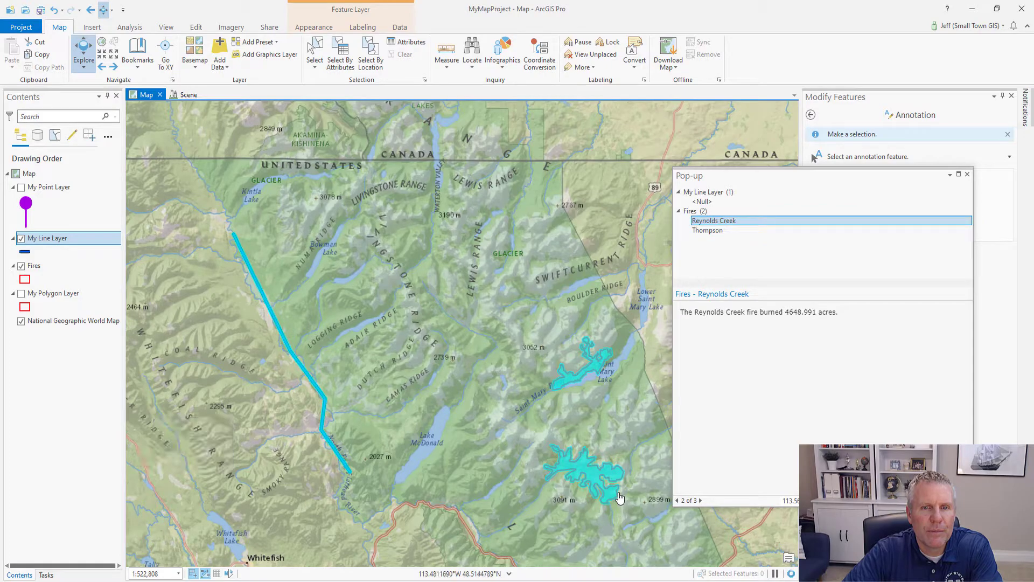
pyautogui.click(83, 69)
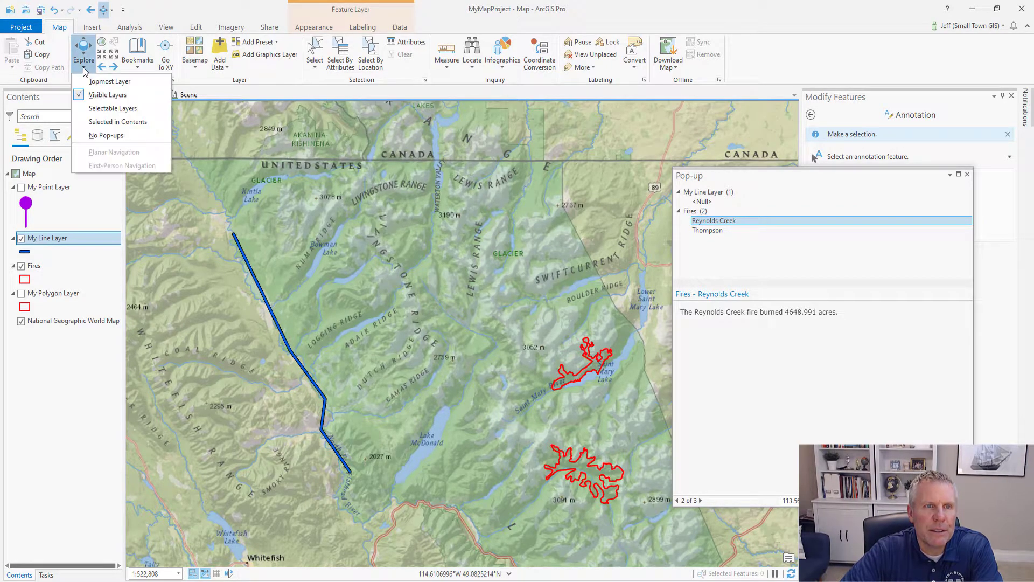
# Step: Set pop-ups to Selectable Layers, make Fires not selectable, and identify features on the map
pyautogui.click(105, 113)
pyautogui.click(57, 138)
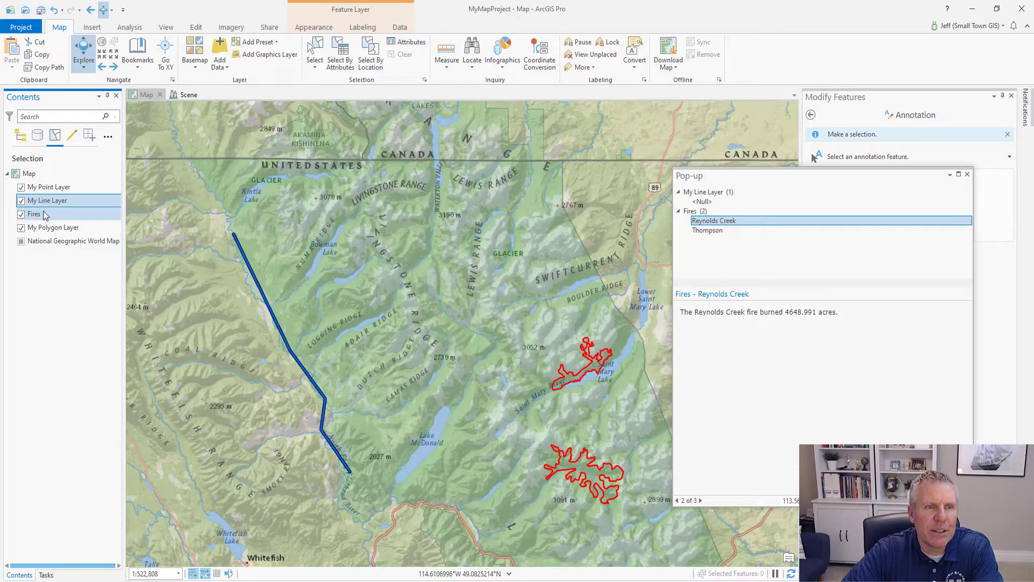
pyautogui.click(21, 214)
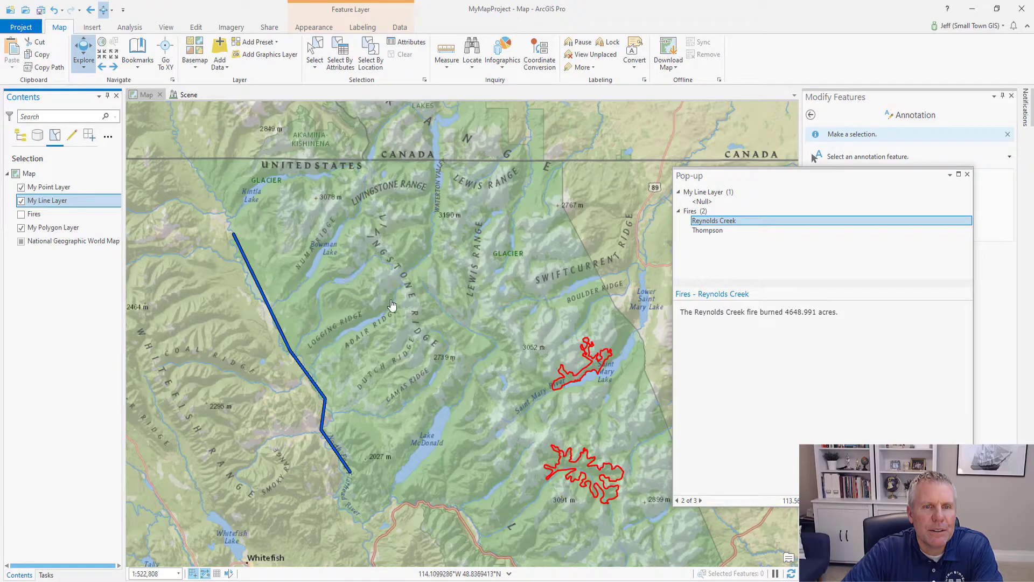
pyautogui.press('ctrl')
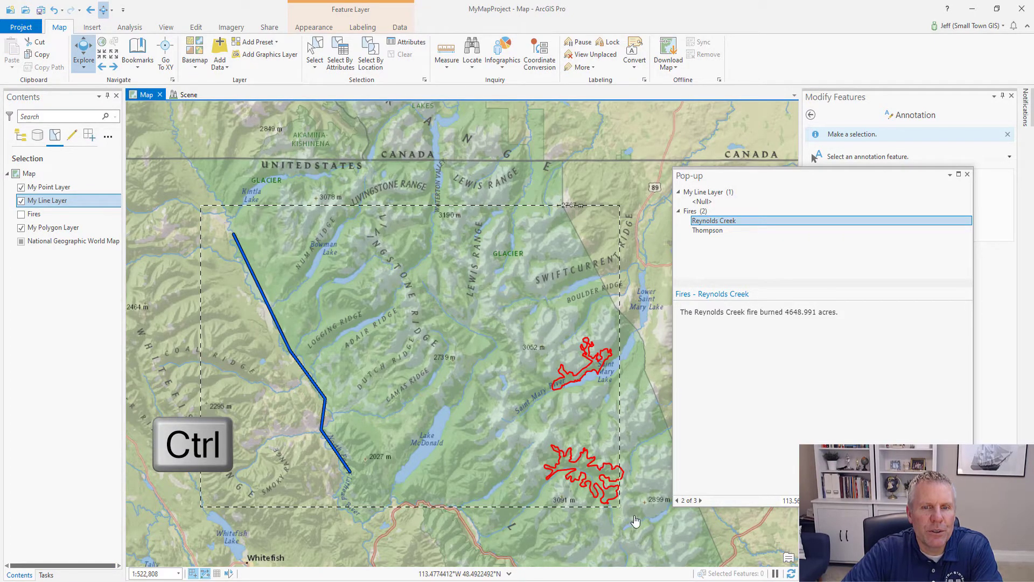
pyautogui.click(588, 494)
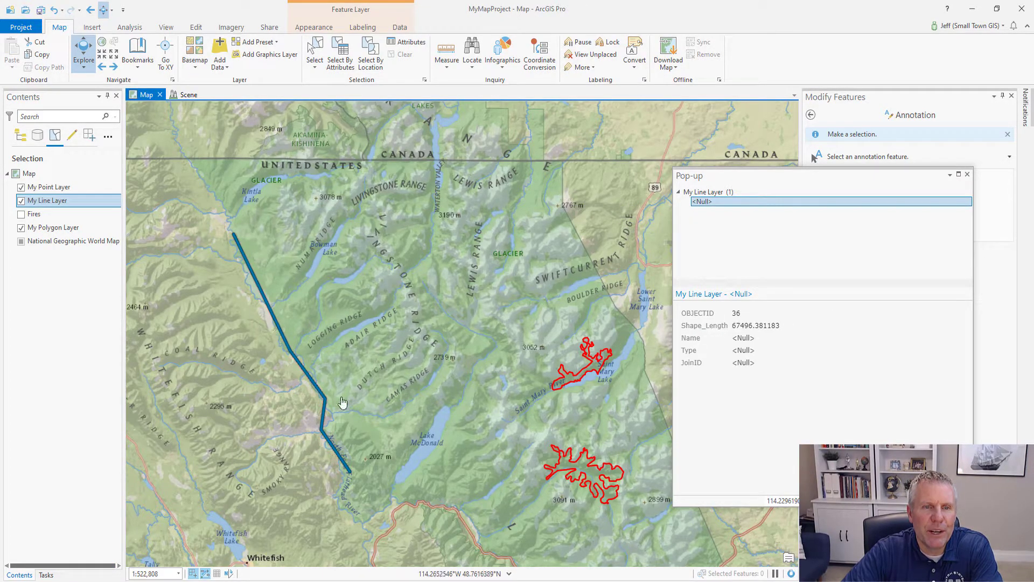
# Step: Turn My Point Layer back on and box-identify points 23, 24 and the line without fires
pyautogui.click(20, 135)
pyautogui.click(21, 186)
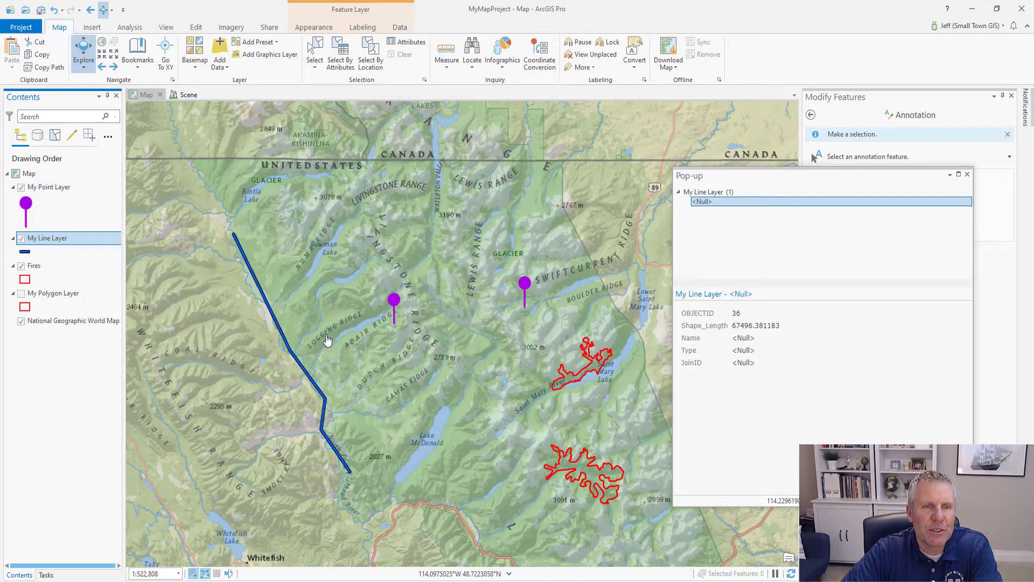
pyautogui.moveTo(176, 181); pyautogui.dragTo(635, 502)
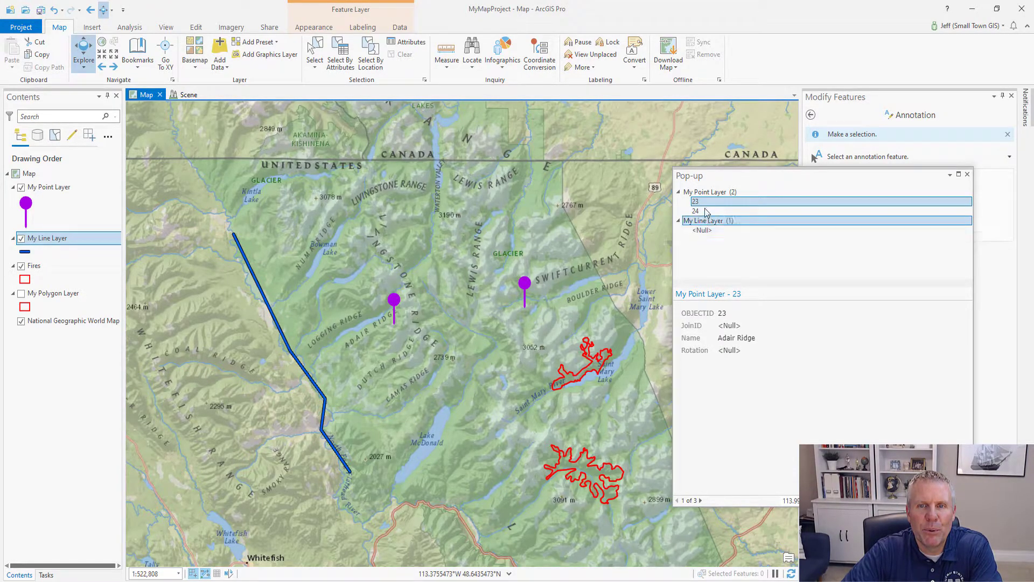
pyautogui.click(54, 134)
pyautogui.click(85, 67)
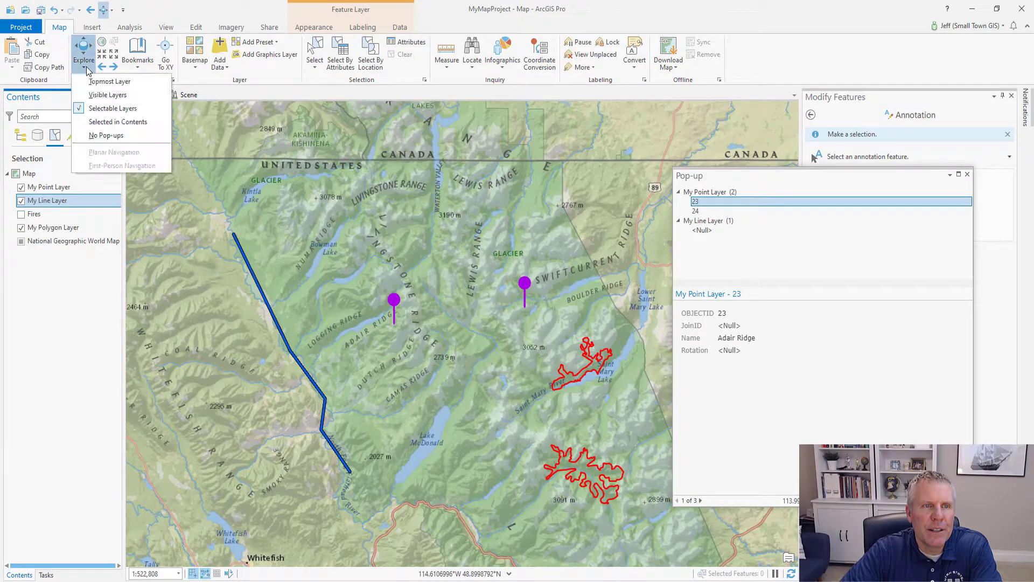
# Step: Set pop-ups to identify Selected Layers and select My Point Layer and My Line Layer
pyautogui.click(115, 126)
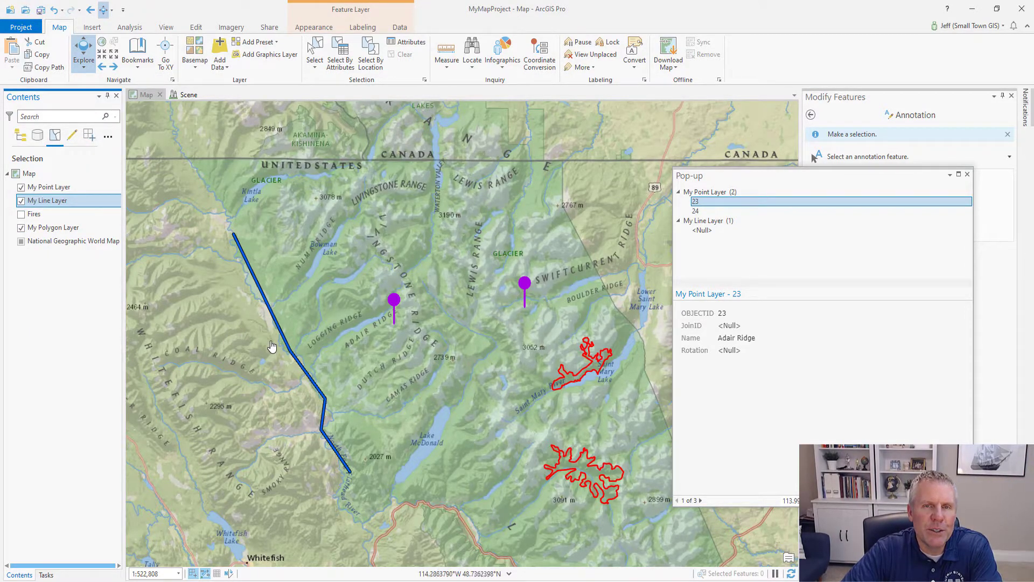
pyautogui.click(49, 186)
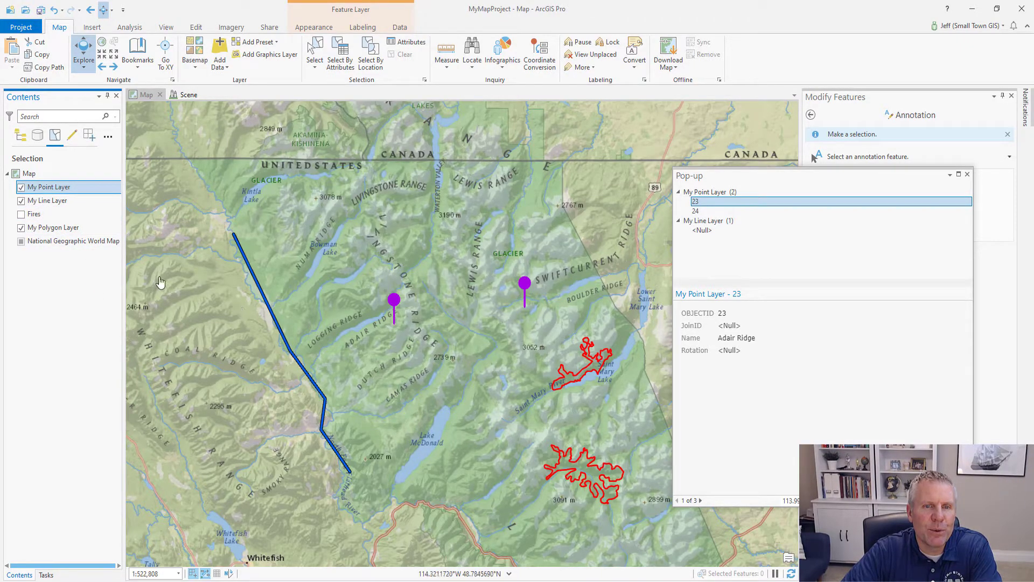
pyautogui.keyDown('ctrl'); pyautogui.click(48, 202); pyautogui.keyUp('ctrl')
# Step: Select Fires and identify the Thompson and Reynolds Creek (4648.991 acres) fire polygons
pyautogui.click(21, 135)
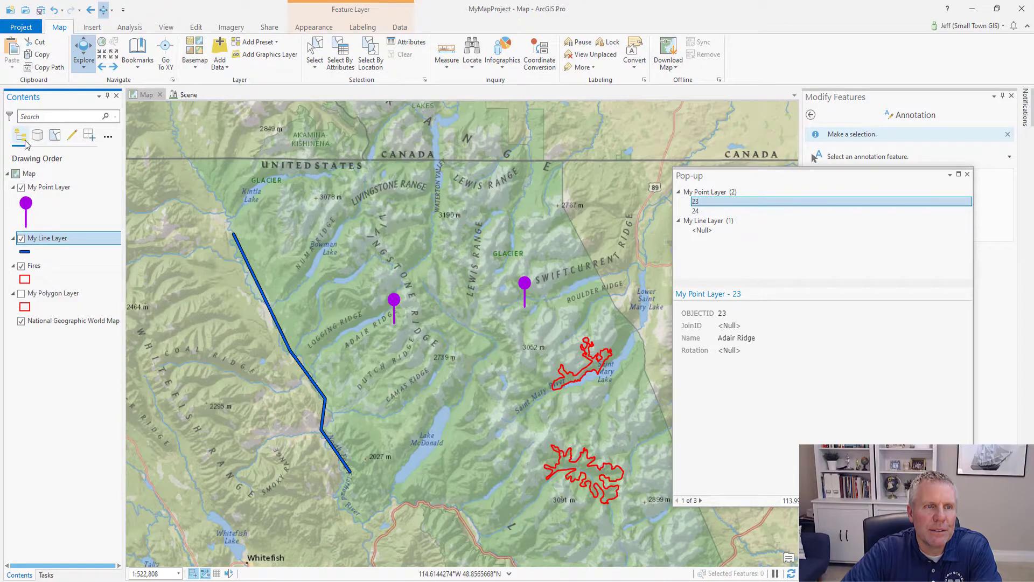
pyautogui.click(34, 266)
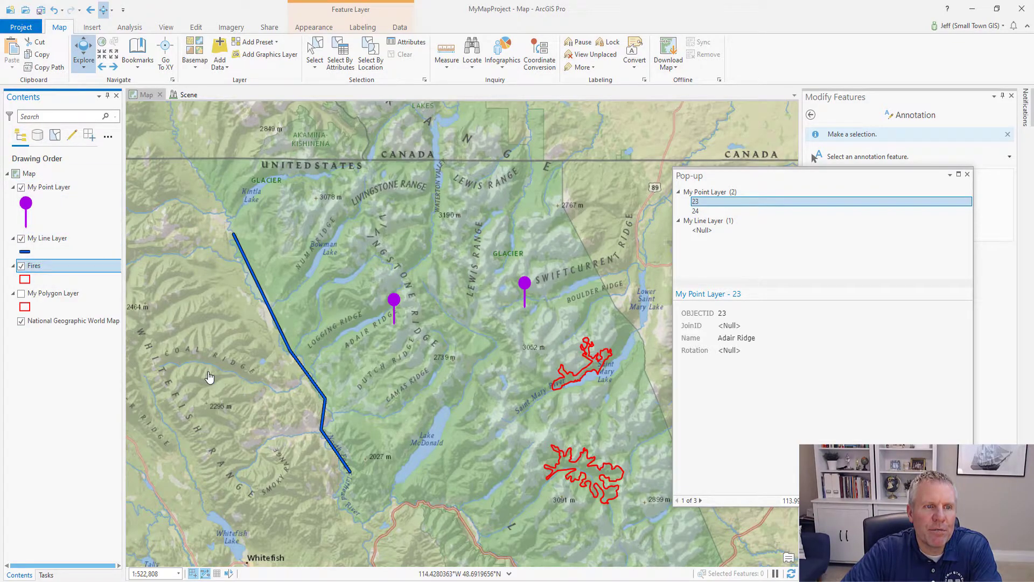
pyautogui.click(600, 485)
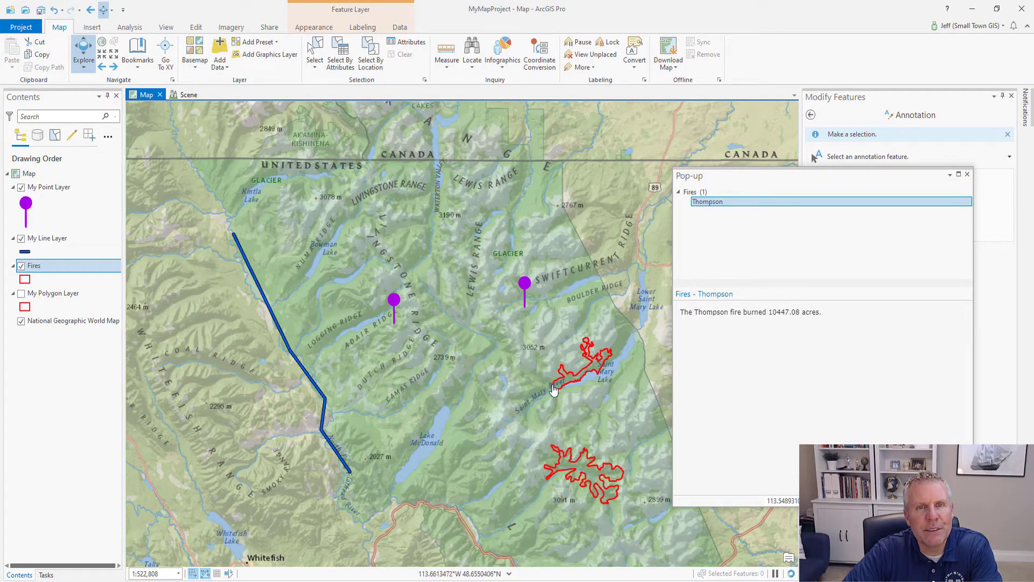
pyautogui.click(595, 370)
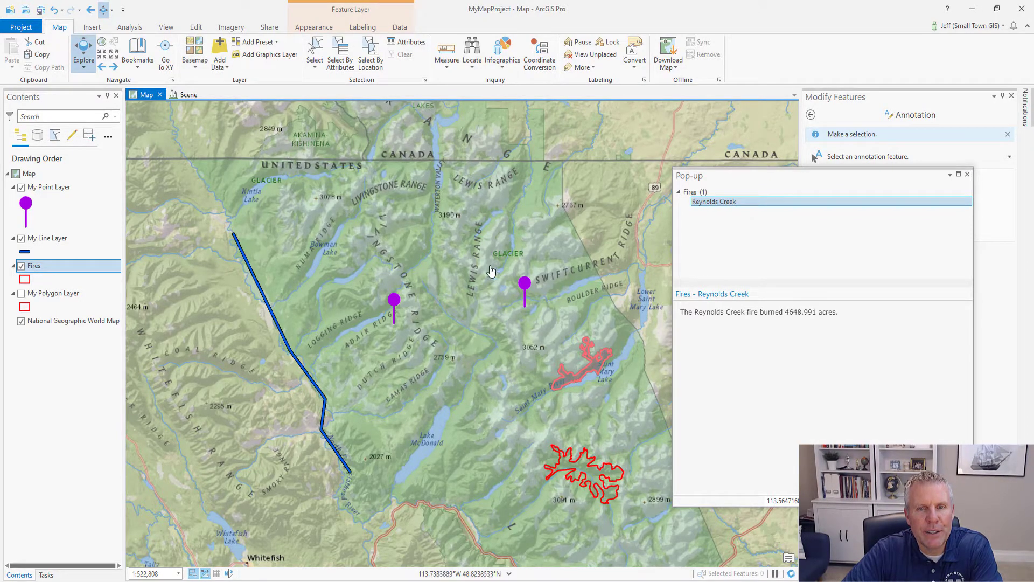
# Step: Pan the map west to the Whitefish Range, then north-east toward Waterton Lakes
pyautogui.moveTo(492, 269); pyautogui.dragTo(526, 292)
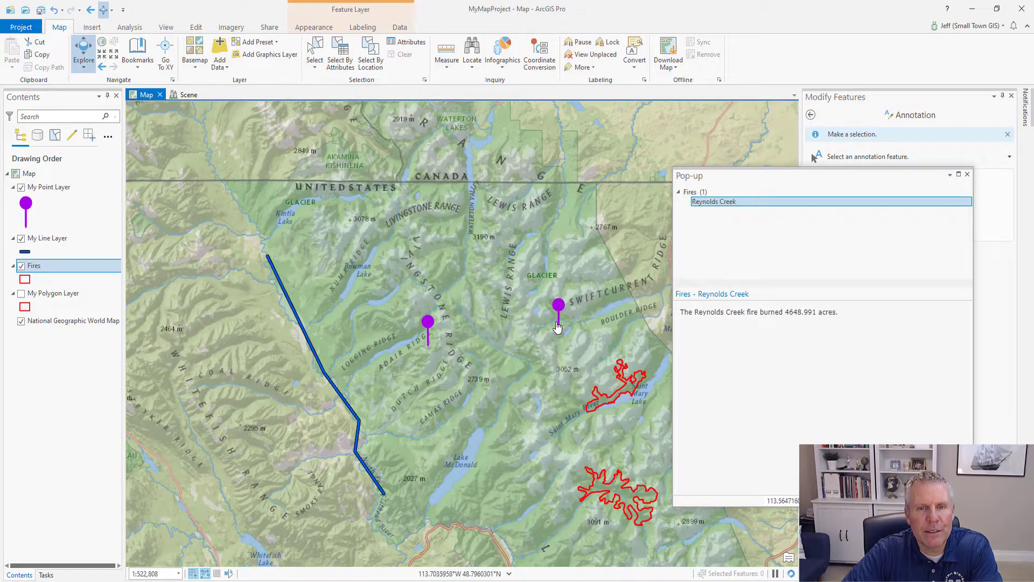
pyautogui.moveTo(559, 327); pyautogui.dragTo(464, 342)
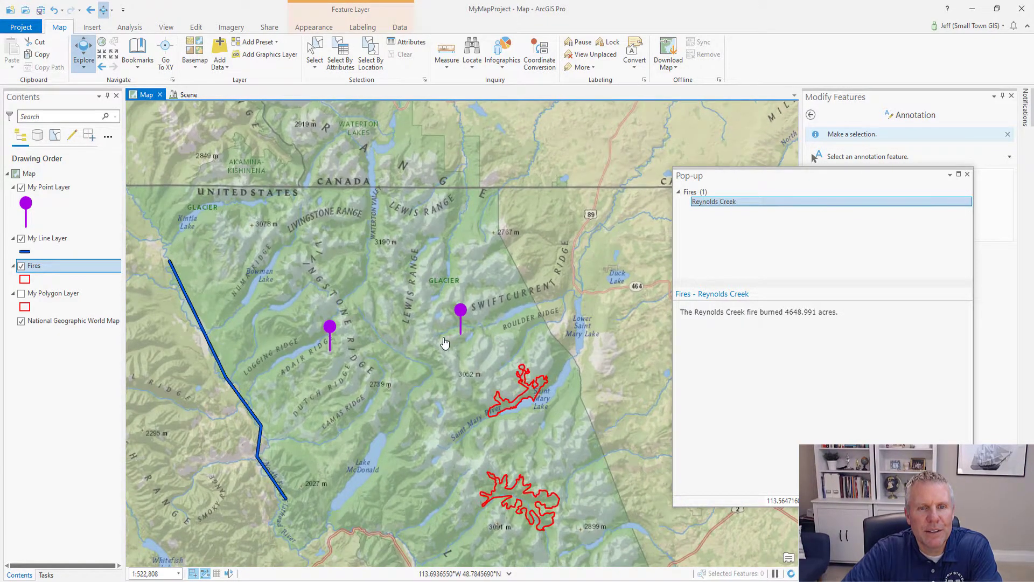
pyautogui.moveTo(237, 406); pyautogui.dragTo(371, 389)
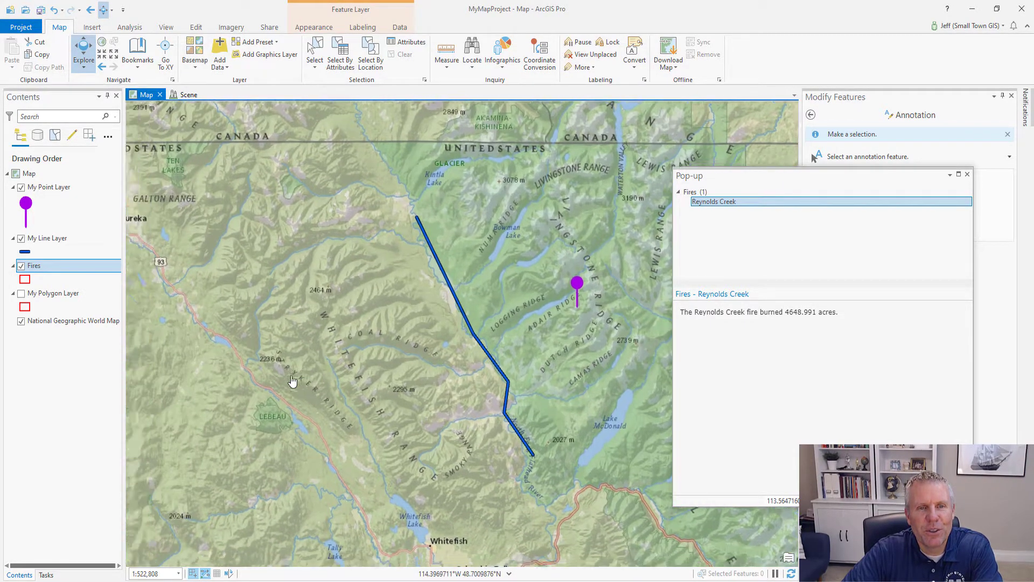
pyautogui.press('Up')
pyautogui.press('Right')
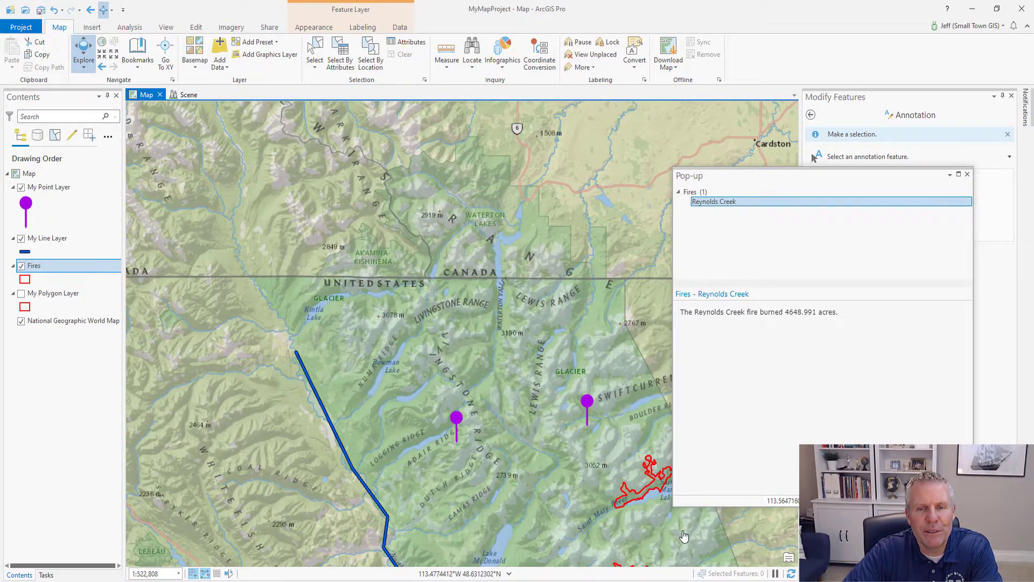
# Step: Pan to bring both fires into view, close the pop-up, and identify the Thompson fire
pyautogui.press('Down')
pyautogui.press('Right')
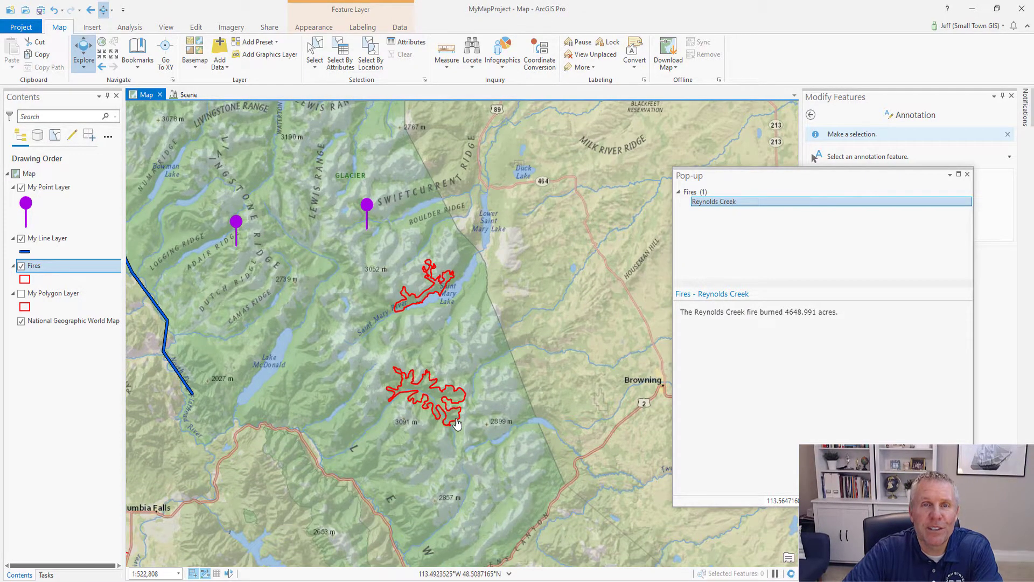
pyautogui.press('Up')
pyautogui.press('Left')
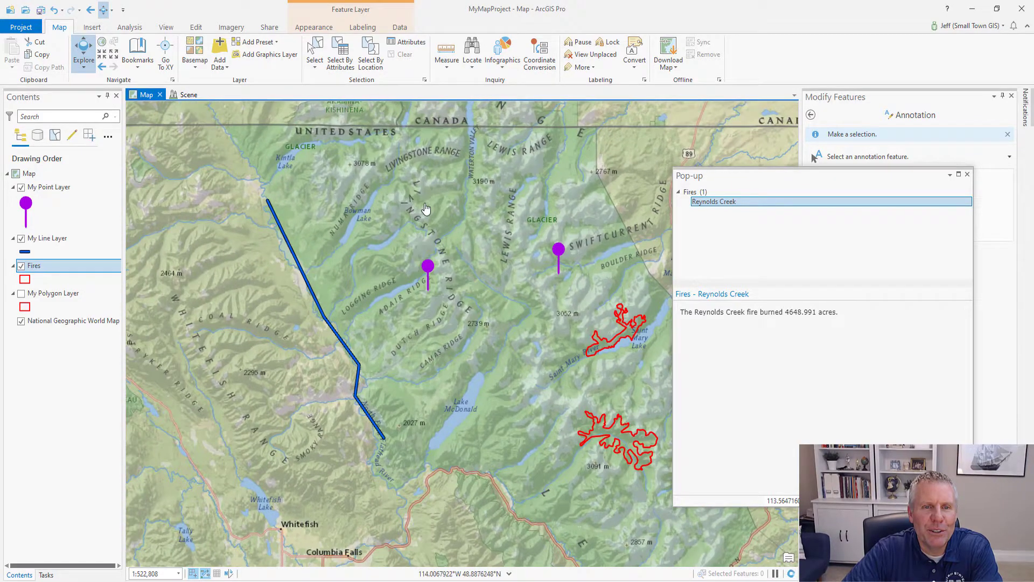
pyautogui.press('Down')
pyautogui.press('Right')
pyautogui.click(513, 445)
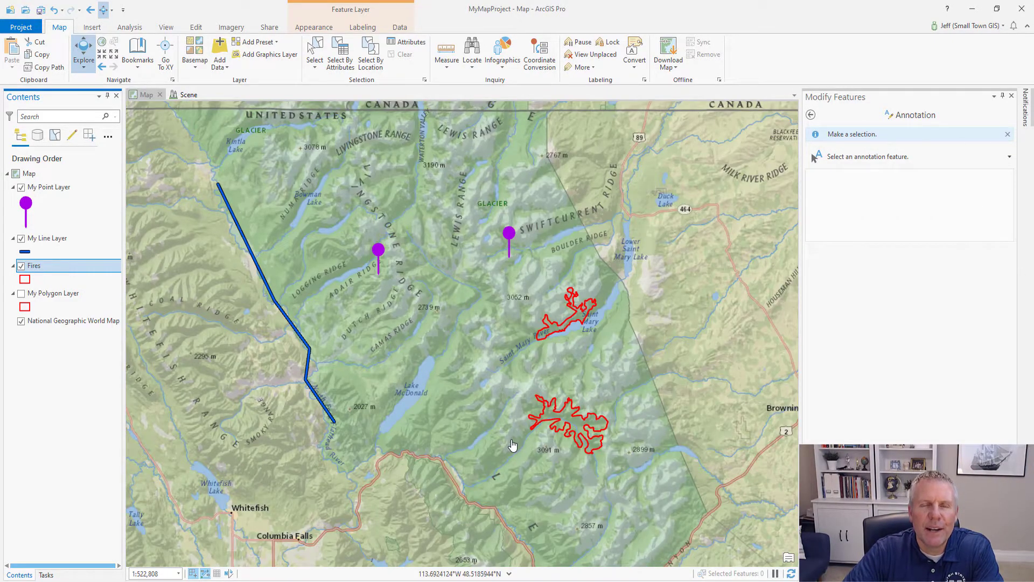
pyautogui.click(577, 428)
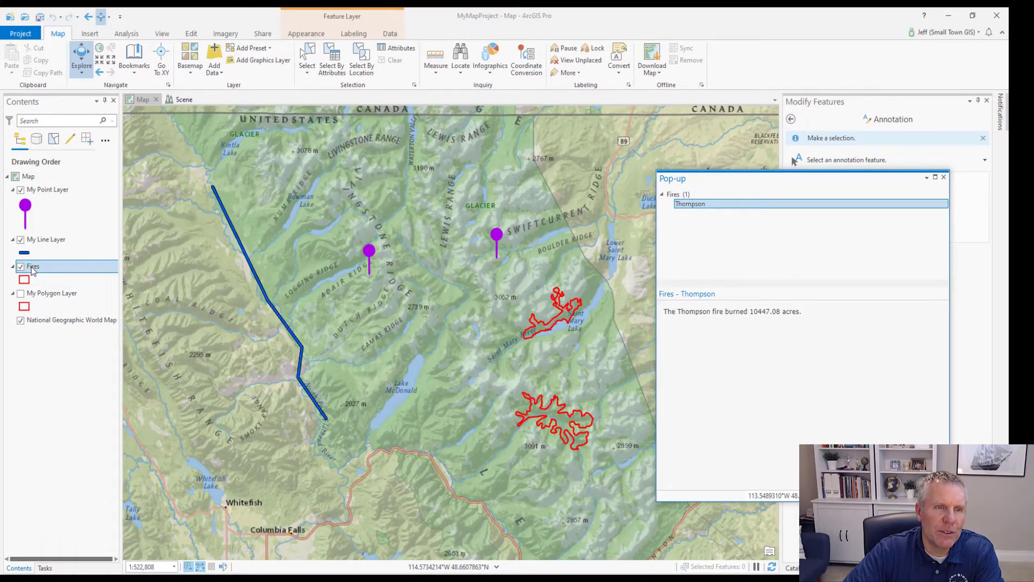
# Step: Open Configure Pop-ups for Fires, move the pop-up window aside, and add then remove a Carousel
pyautogui.rightClick(38, 274)
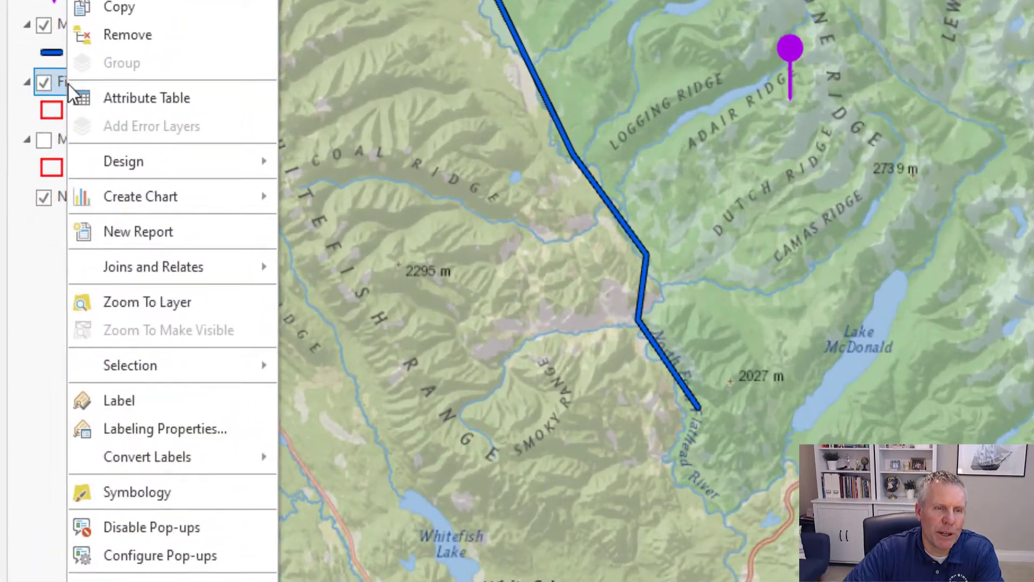
pyautogui.click(156, 551)
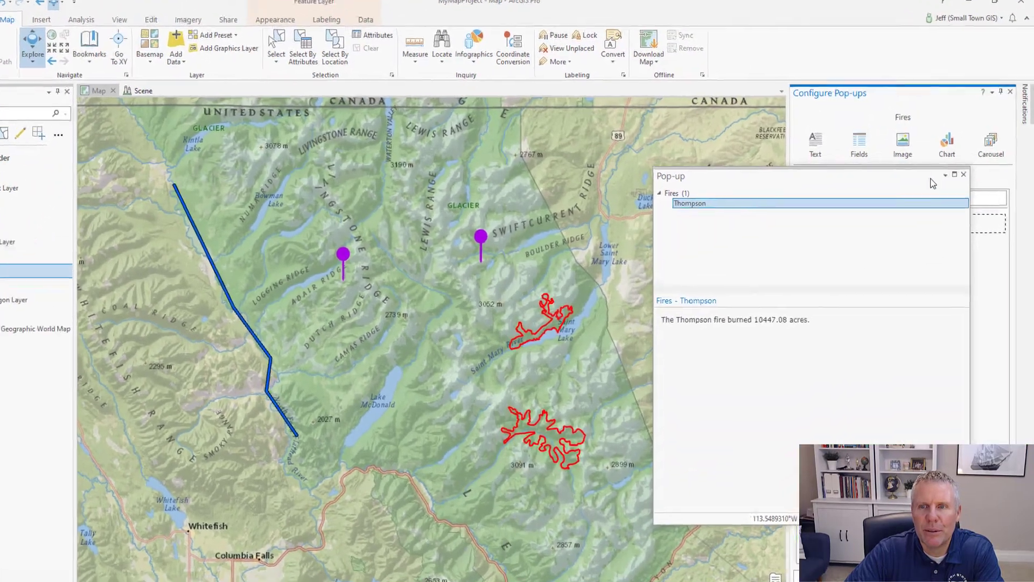
pyautogui.moveTo(933, 183); pyautogui.dragTo(599, 152)
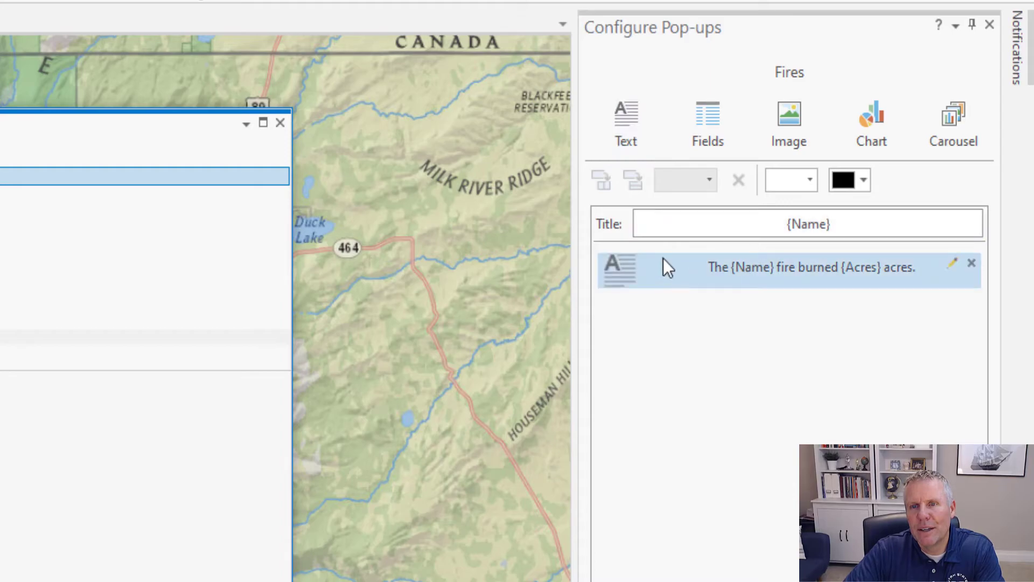
pyautogui.click(951, 113)
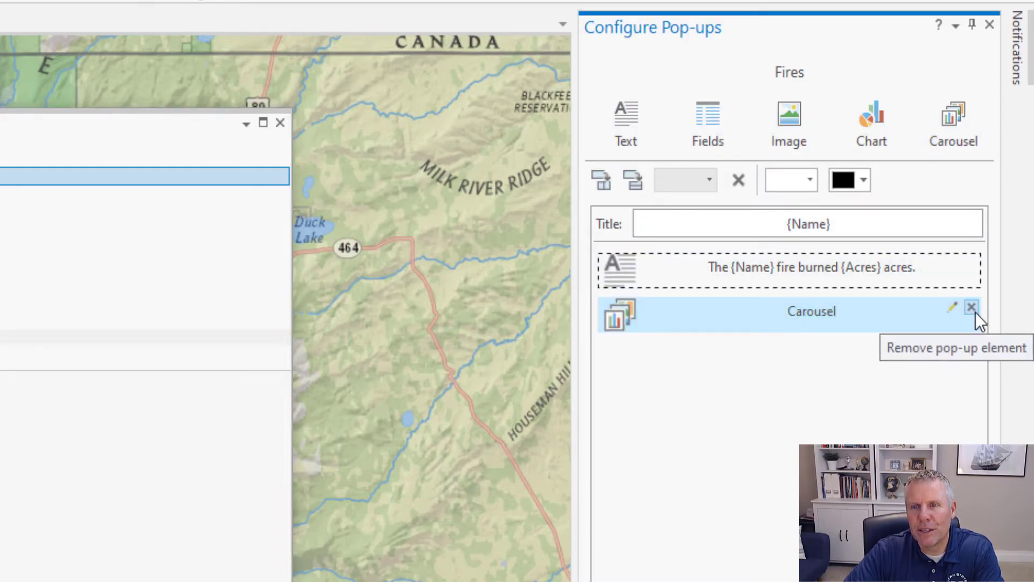
pyautogui.click(971, 307)
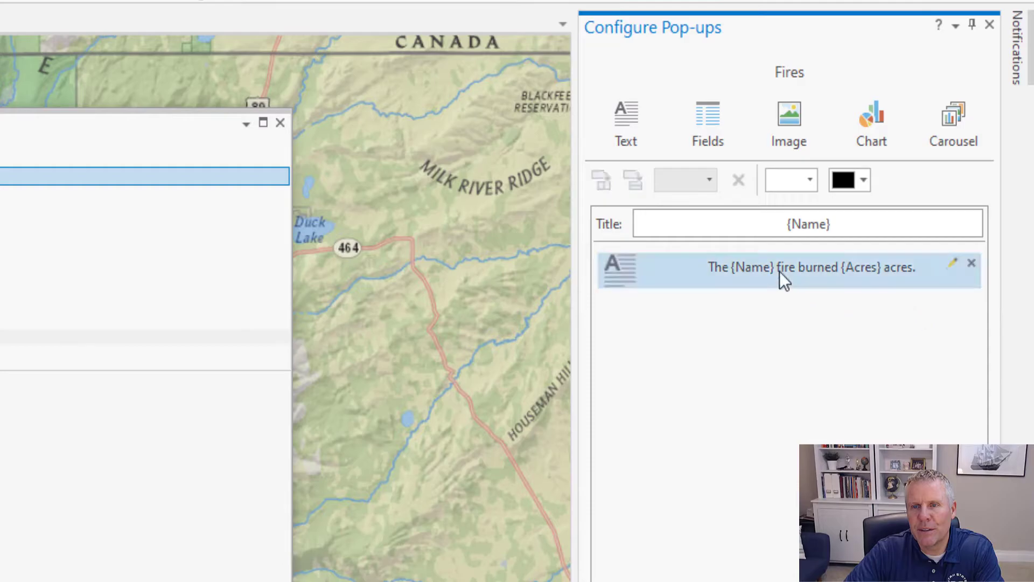
pyautogui.doubleClick(699, 273)
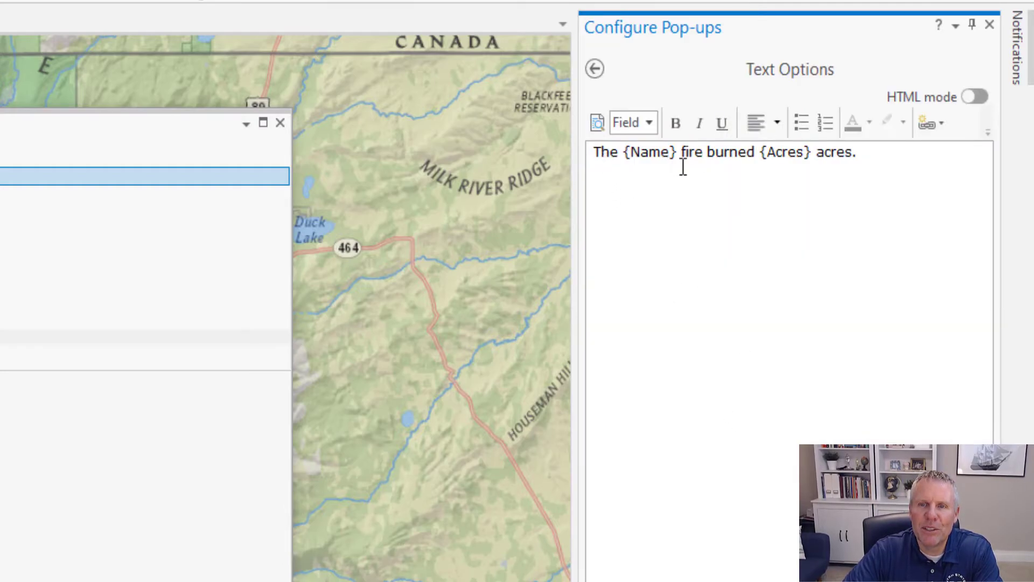
pyautogui.click(650, 124)
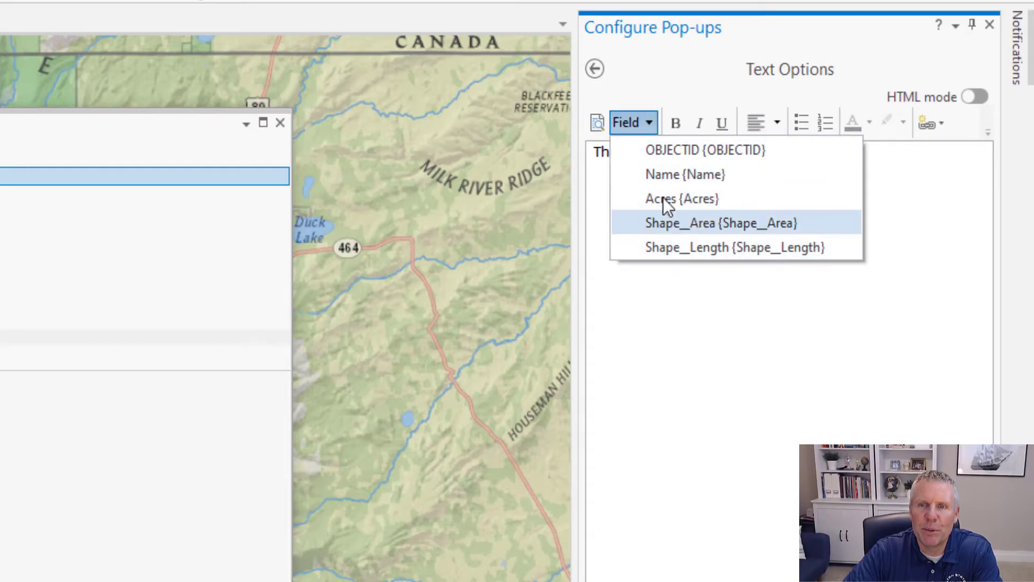
pyautogui.click(671, 69)
pyautogui.click(870, 155)
pyautogui.click(653, 122)
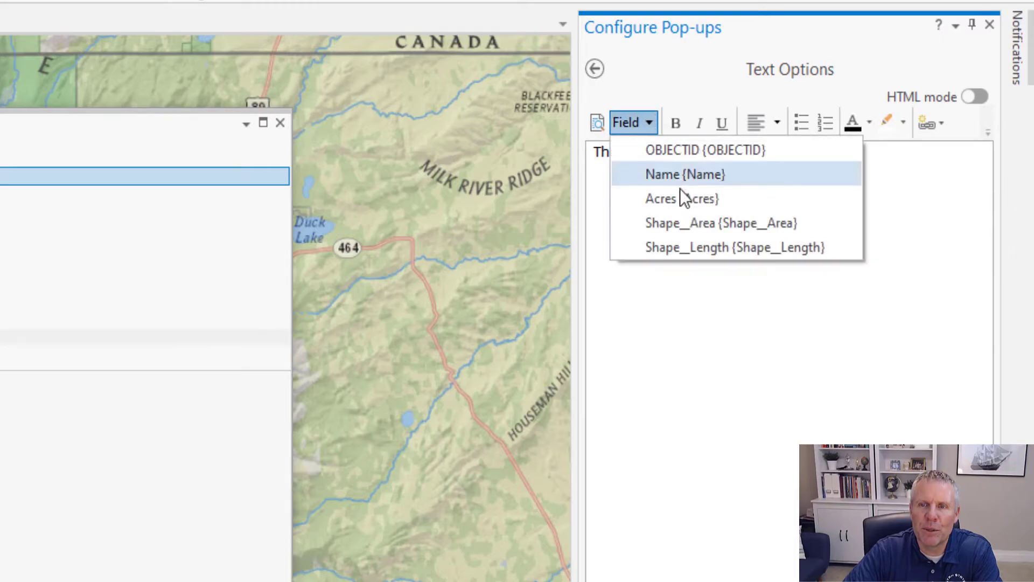
pyautogui.click(690, 248)
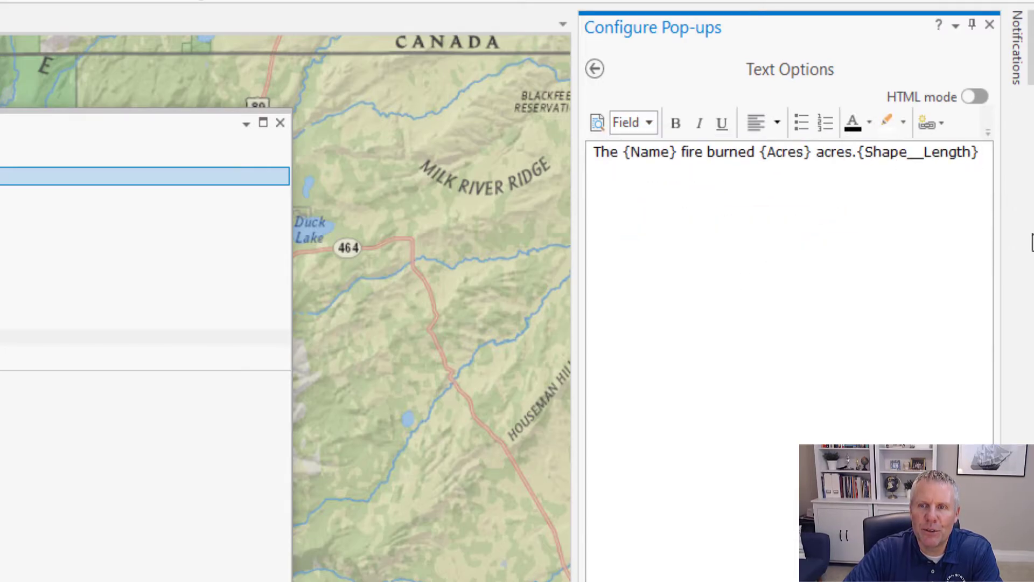
pyautogui.press('BackSpace')
pyautogui.press('BackSpace')
pyautogui.press('BackSpace')
pyautogui.press('BackSpace')
pyautogui.press('BackSpace')
pyautogui.press('BackSpace')
pyautogui.press('BackSpace')
pyautogui.press('BackSpace')
pyautogui.press('BackSpace')
pyautogui.press('BackSpace')
pyautogui.press('BackSpace')
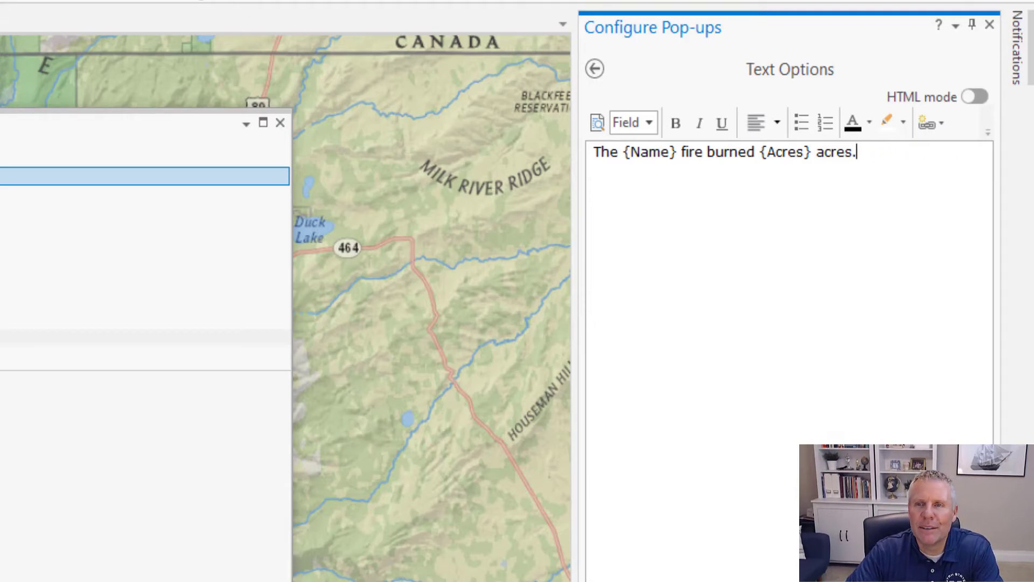
pyautogui.click(594, 69)
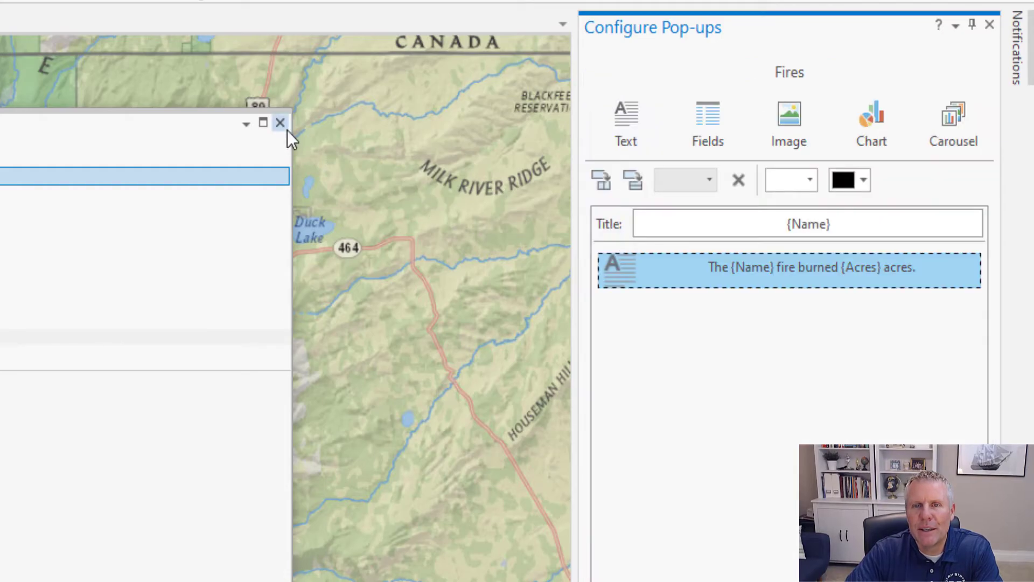